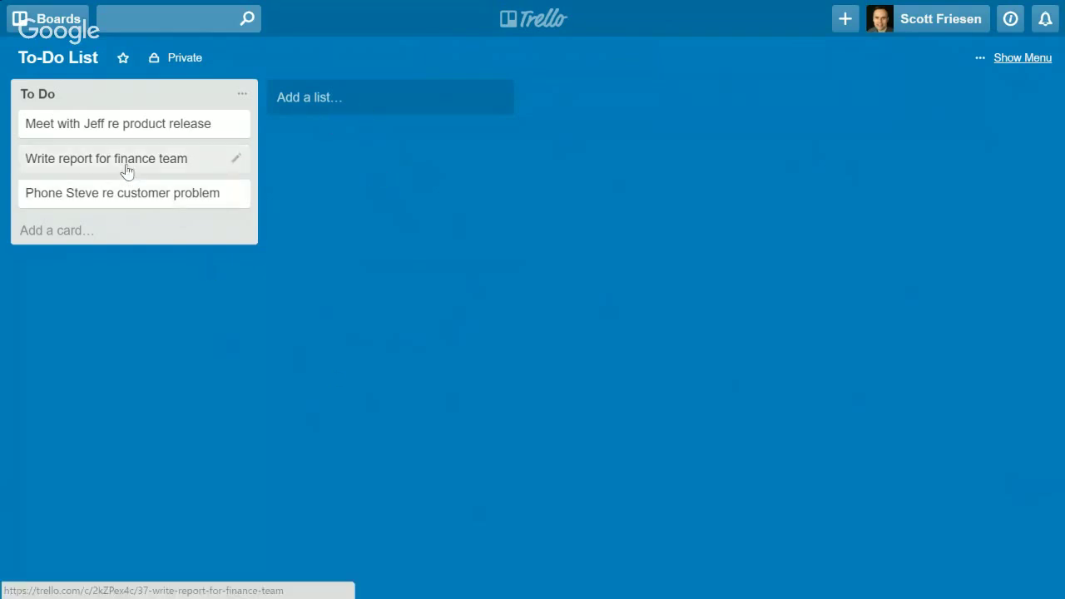
- Reorder the To Do cards to put the customer problem call first, the finance team report second and the product release meeting last
{"action": "left_click_drag", "start_coordinate": [125, 166], "coordinate": [125, 127]}
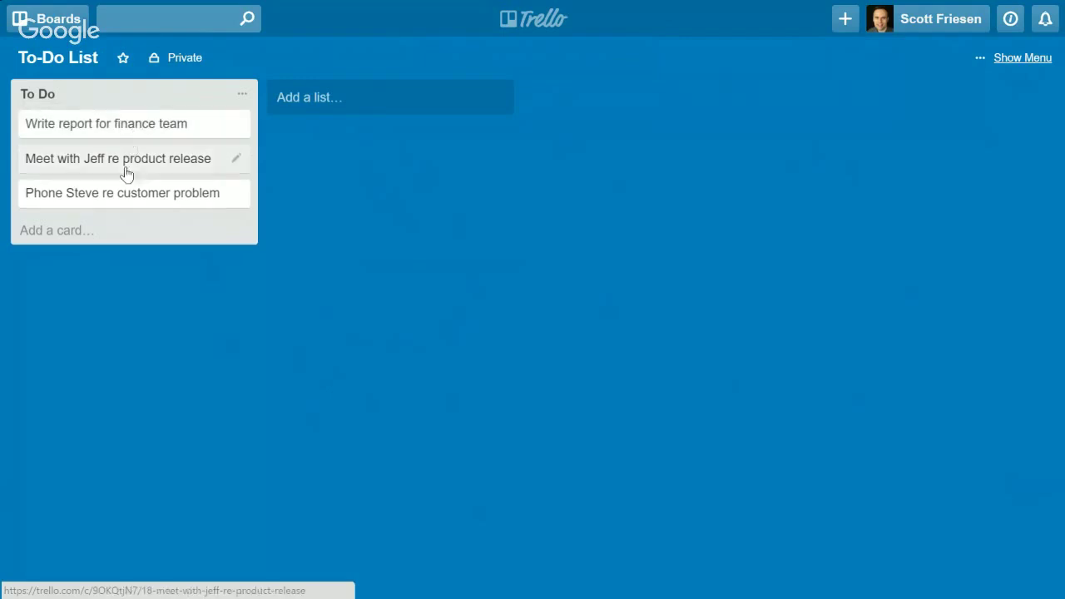
{"action": "left_click_drag", "start_coordinate": [122, 204], "coordinate": [125, 167]}
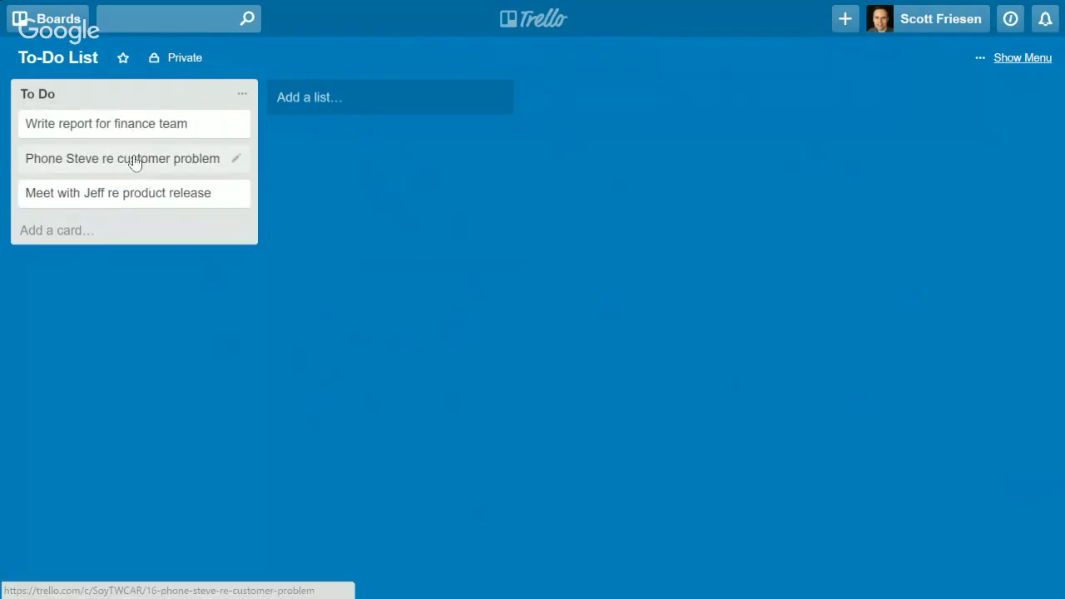
{"action": "left_click_drag", "start_coordinate": [136, 162], "coordinate": [131, 204]}
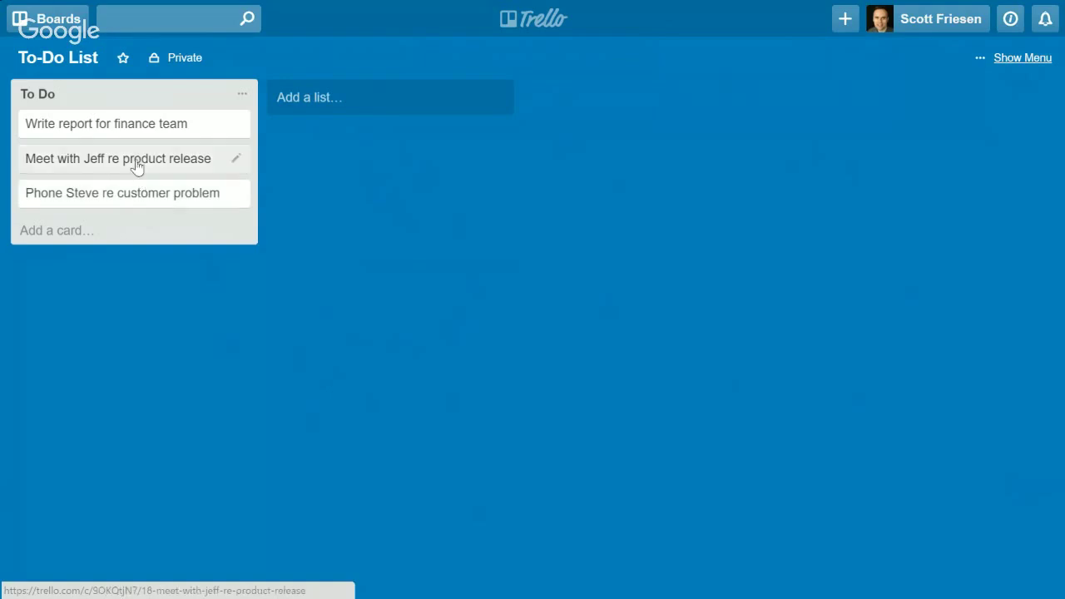
{"action": "left_click_drag", "start_coordinate": [139, 167], "coordinate": [133, 206]}
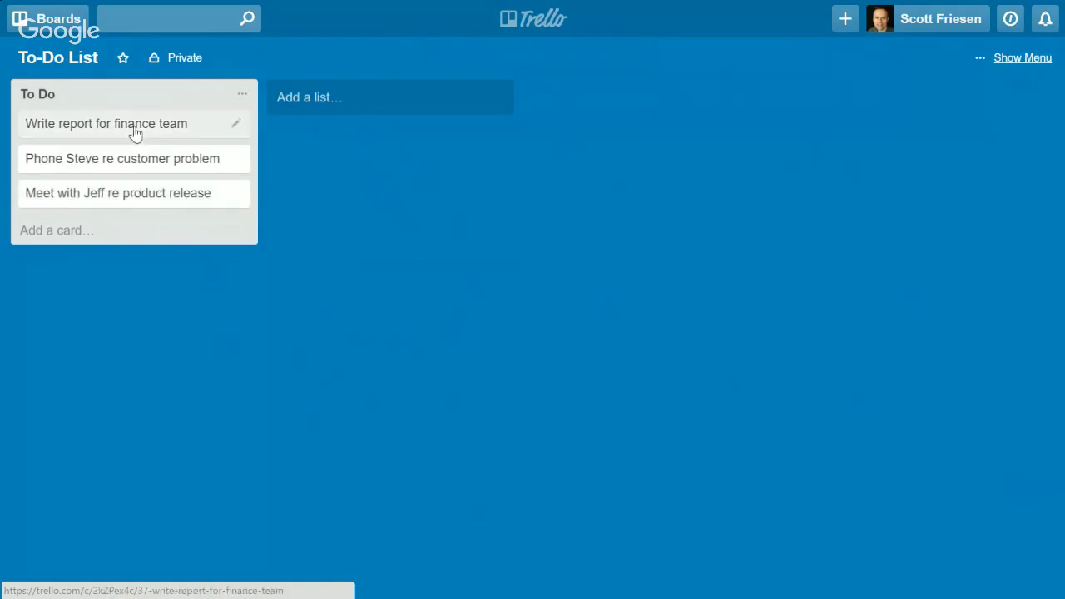
{"action": "left_click_drag", "start_coordinate": [135, 132], "coordinate": [142, 171]}
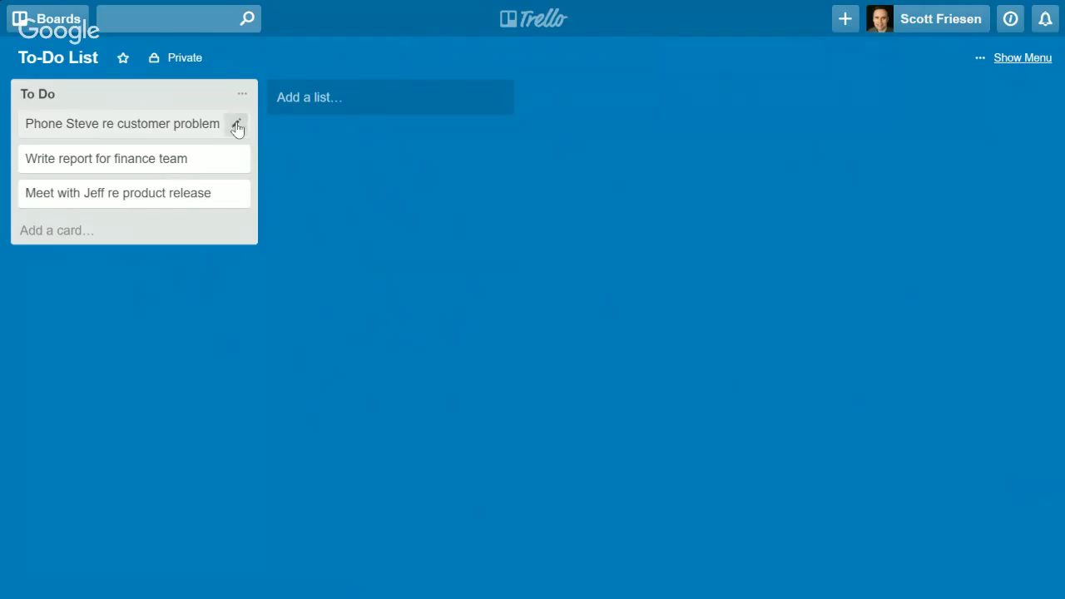
- Set the due date of the customer problem phone call card to July 12, 2016 and save the card
{"action": "left_click", "coordinate": [238, 125]}
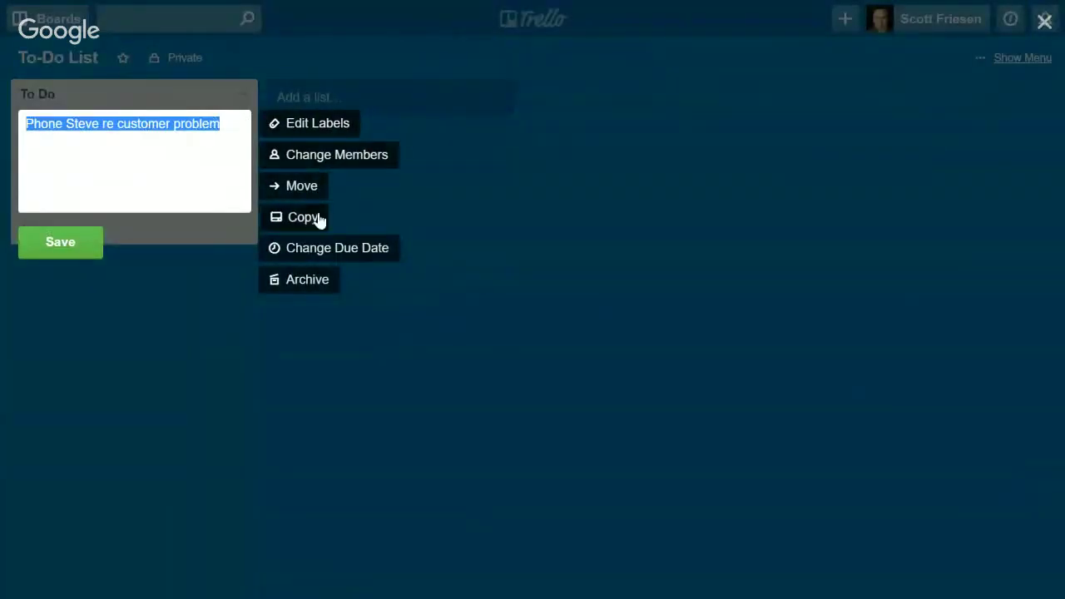
{"action": "left_click", "coordinate": [375, 252]}
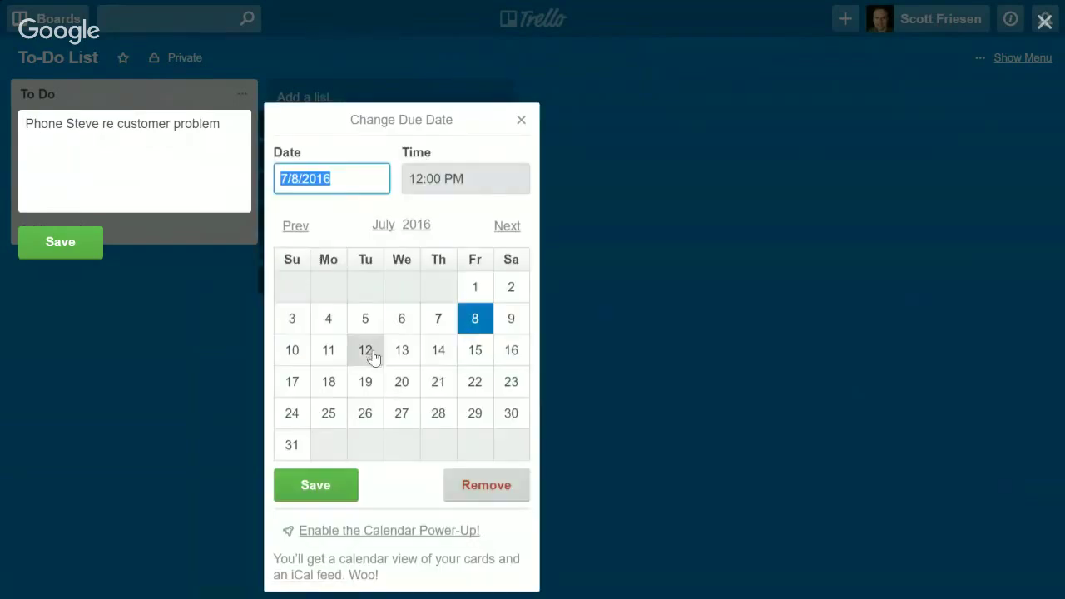
{"action": "left_click", "coordinate": [372, 353]}
{"action": "left_click", "coordinate": [341, 490]}
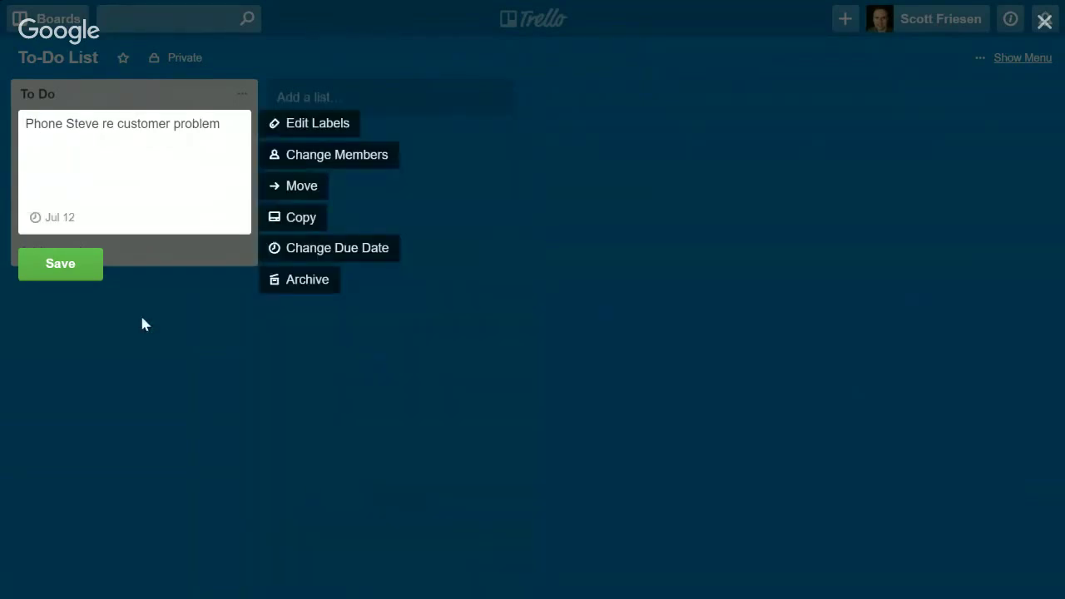
{"action": "left_click", "coordinate": [62, 277]}
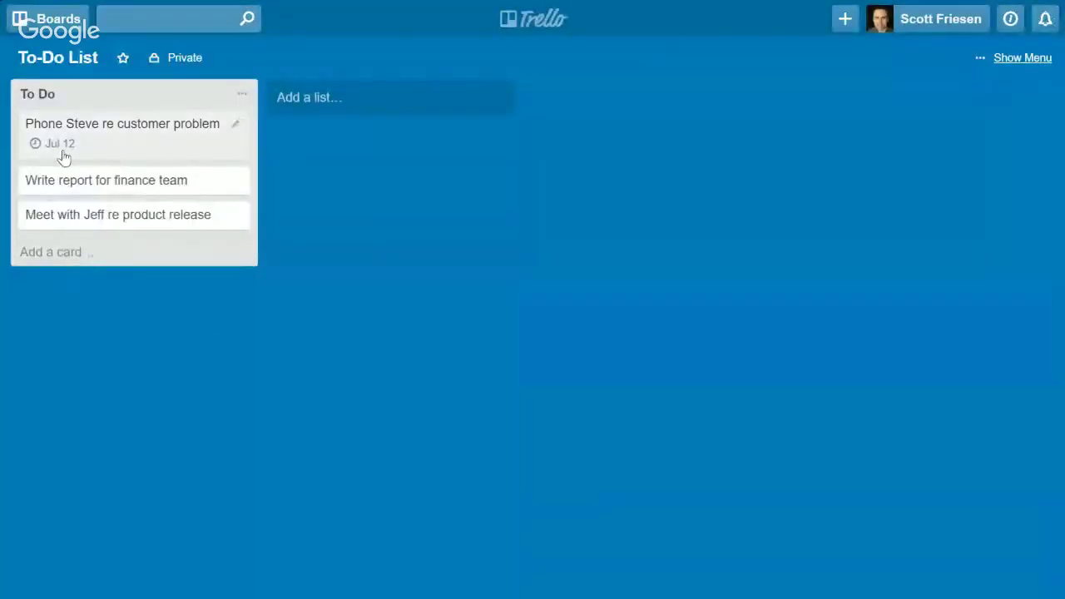
- Set the due date of the "Write report for finance team" card to July 5, 2016 and save the card
{"action": "left_click", "coordinate": [237, 181]}
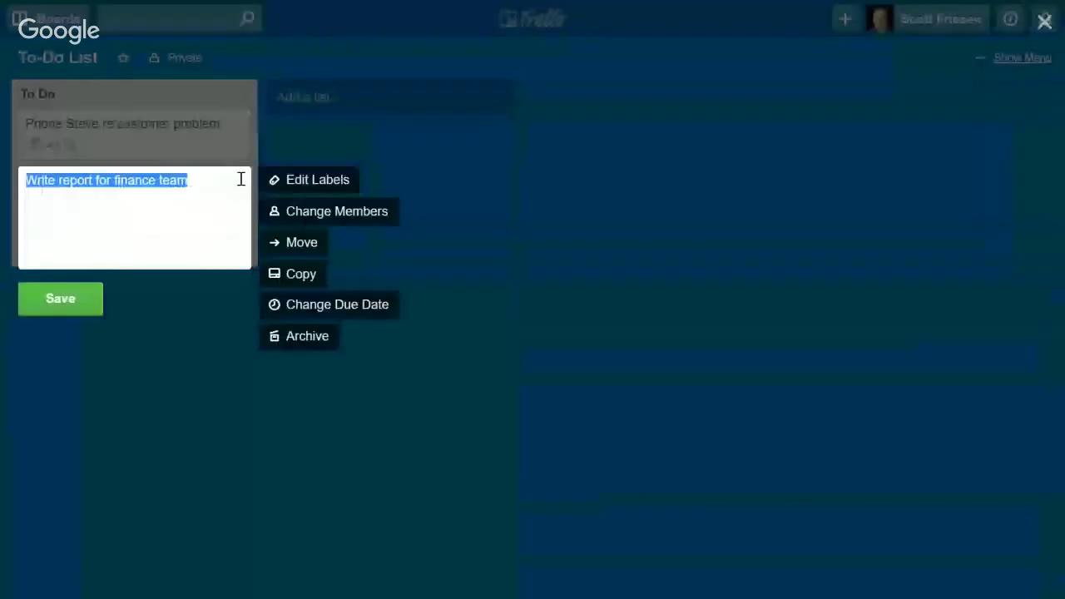
{"action": "left_click", "coordinate": [310, 306]}
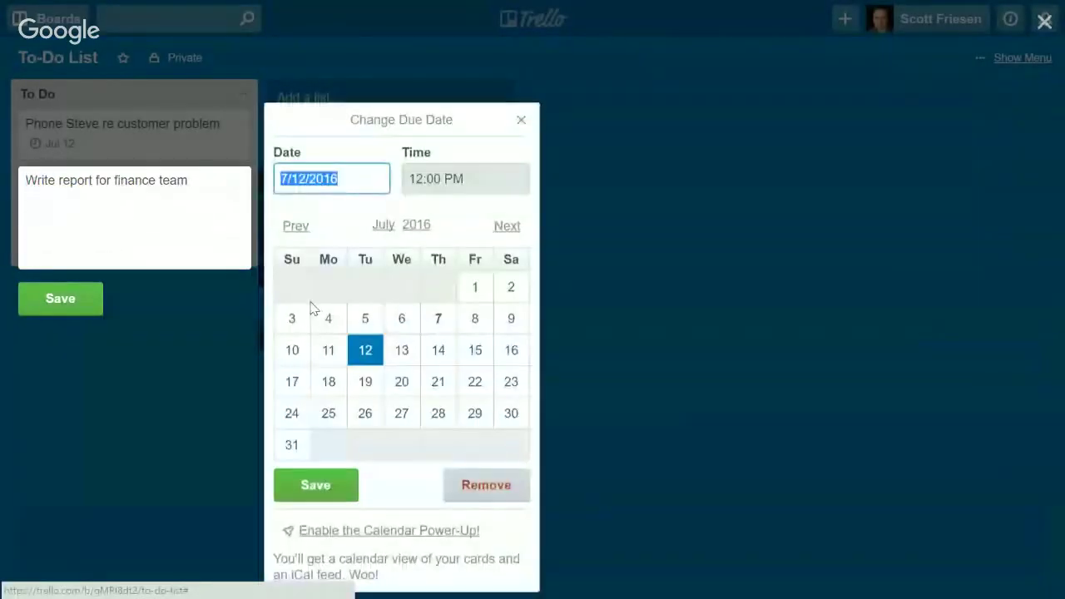
{"action": "left_click", "coordinate": [359, 318]}
{"action": "left_click", "coordinate": [306, 487]}
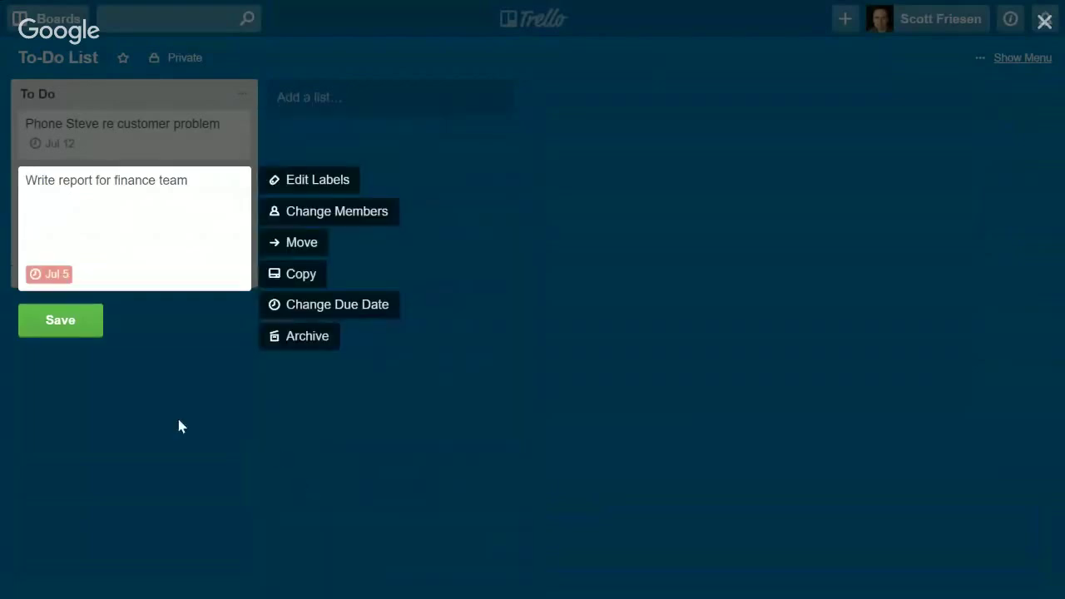
{"action": "left_click", "coordinate": [60, 323]}
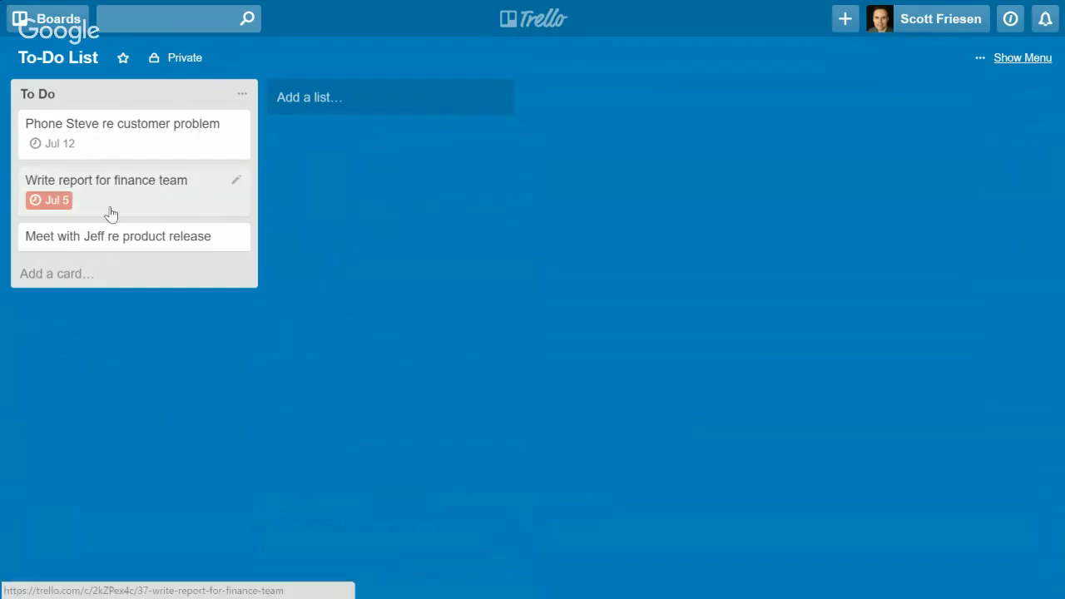
- Add three cards named "TAsk 1", "Task 2" and "Task 3" at the end of the To Do list
{"action": "left_click", "coordinate": [45, 275]}
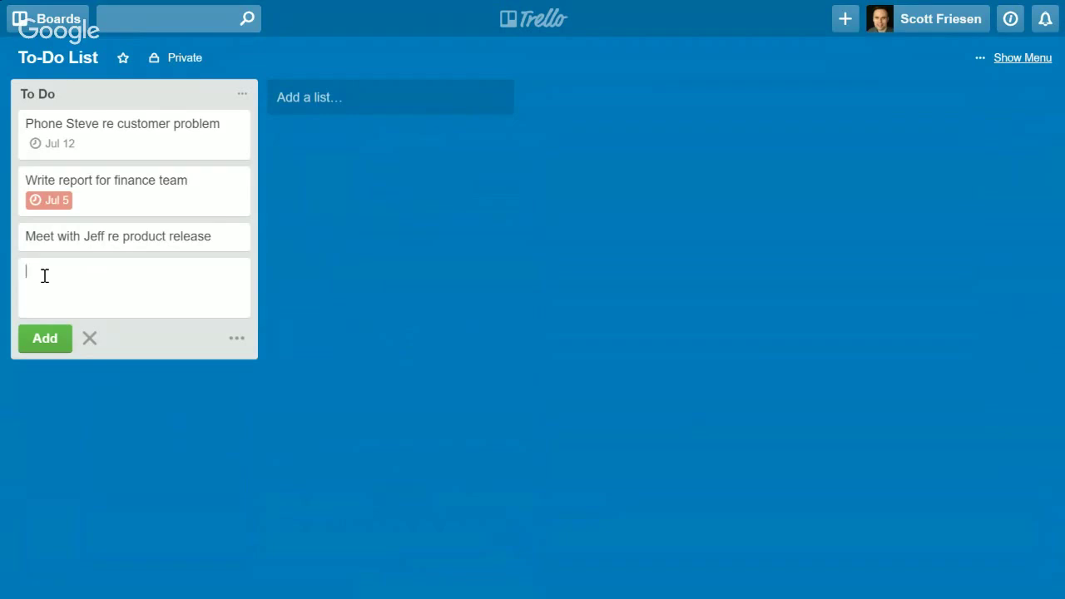
{"action": "type", "text": "TAsk 1"}
{"action": "key", "text": "Return"}
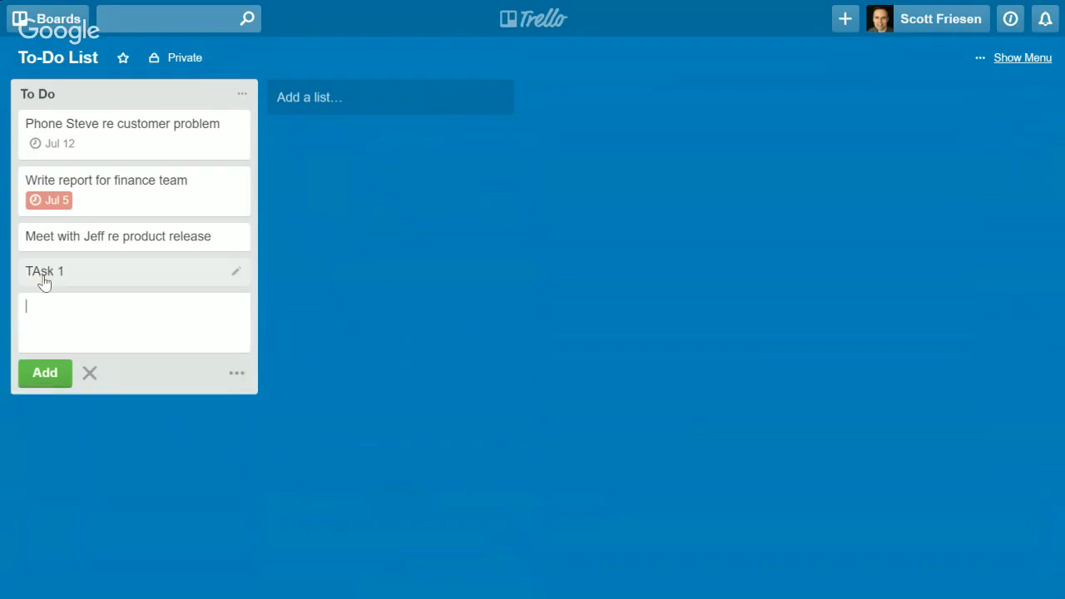
{"action": "type", "text": "Task 2"}
{"action": "key", "text": "Return"}
{"action": "type", "text": "Task 3"}
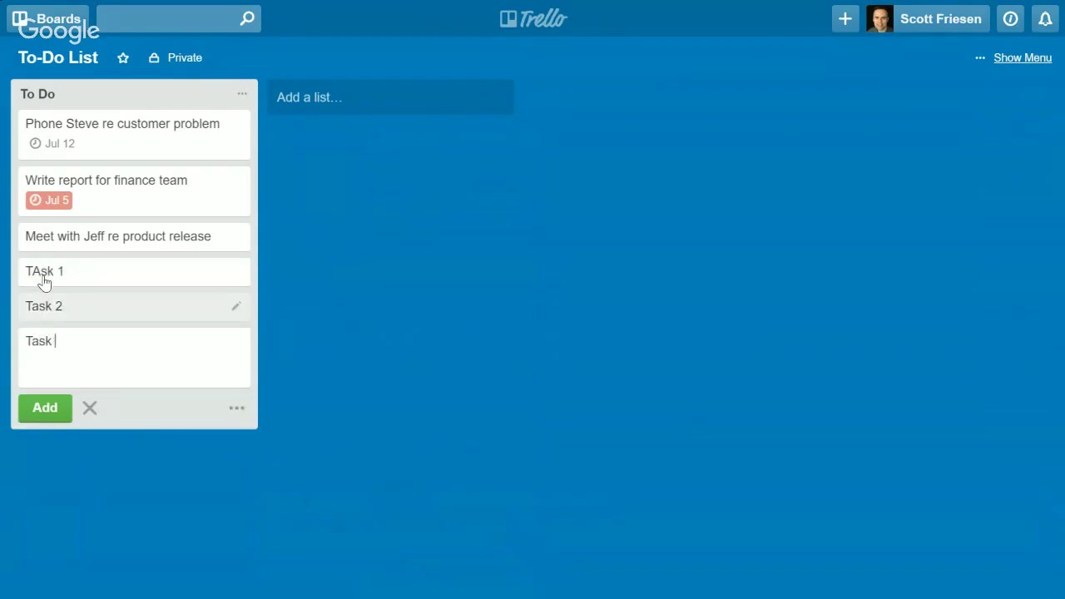
{"action": "key", "text": "Return"}
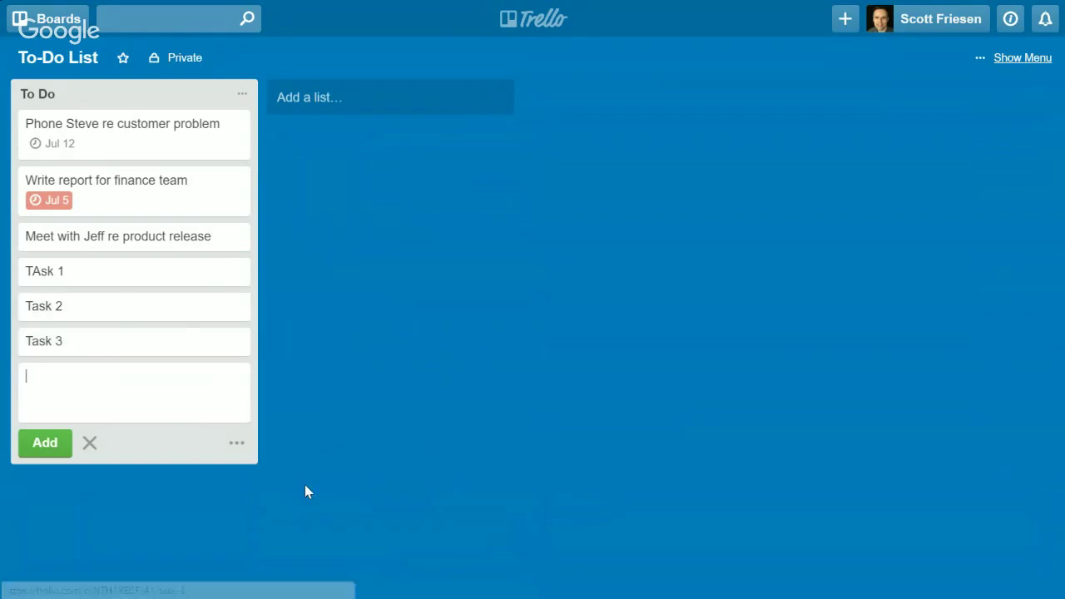
{"action": "left_click", "coordinate": [102, 522]}
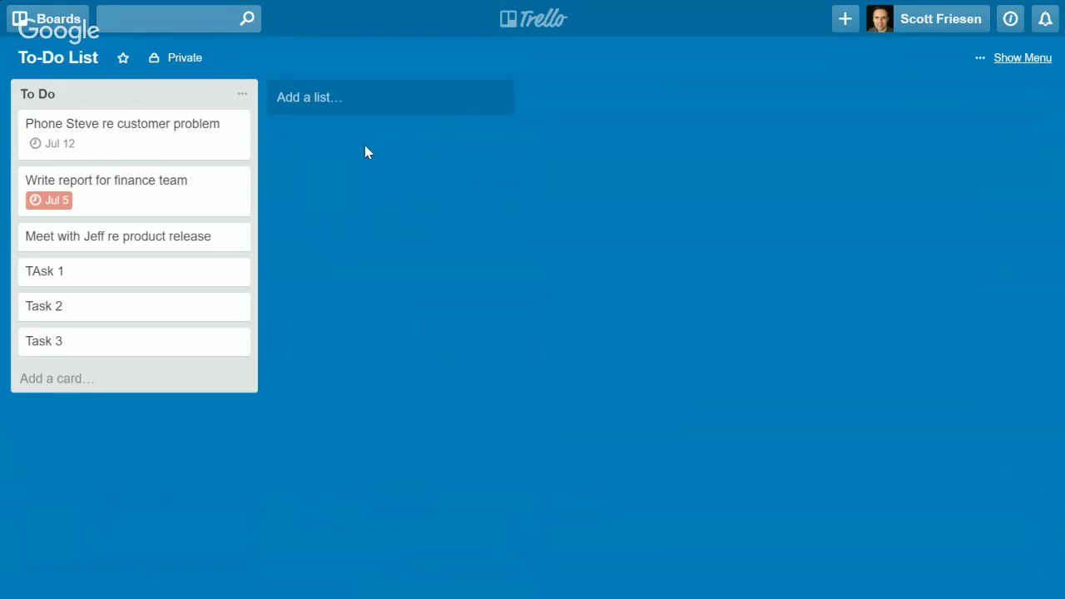
- Create a new list named "Projects" beside the To Do list
{"action": "left_click", "coordinate": [307, 99]}
{"action": "type", "text": "Projects"}
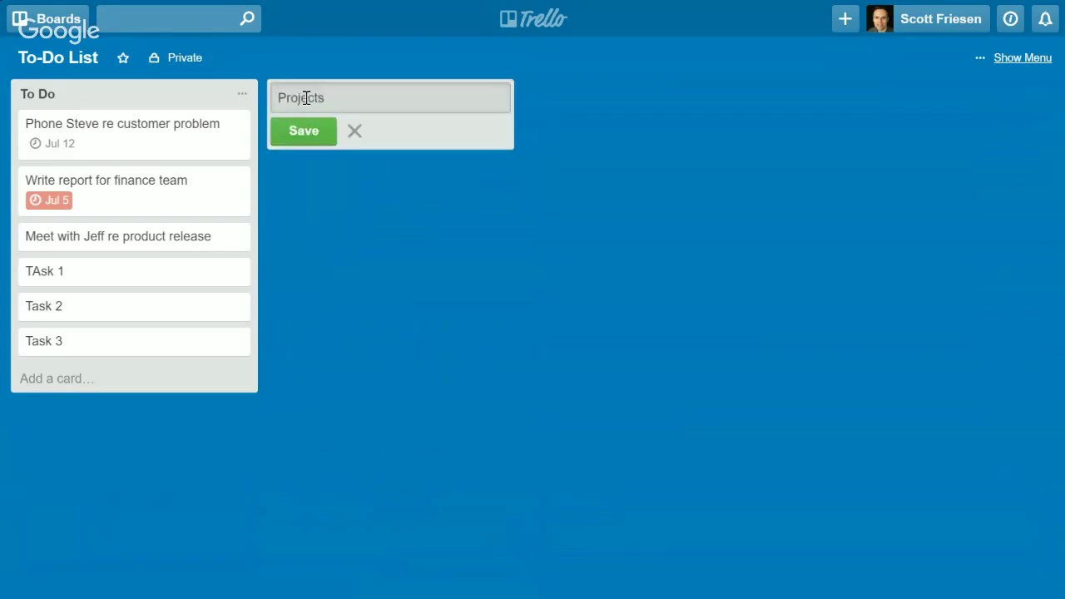
{"action": "key", "text": "Return"}
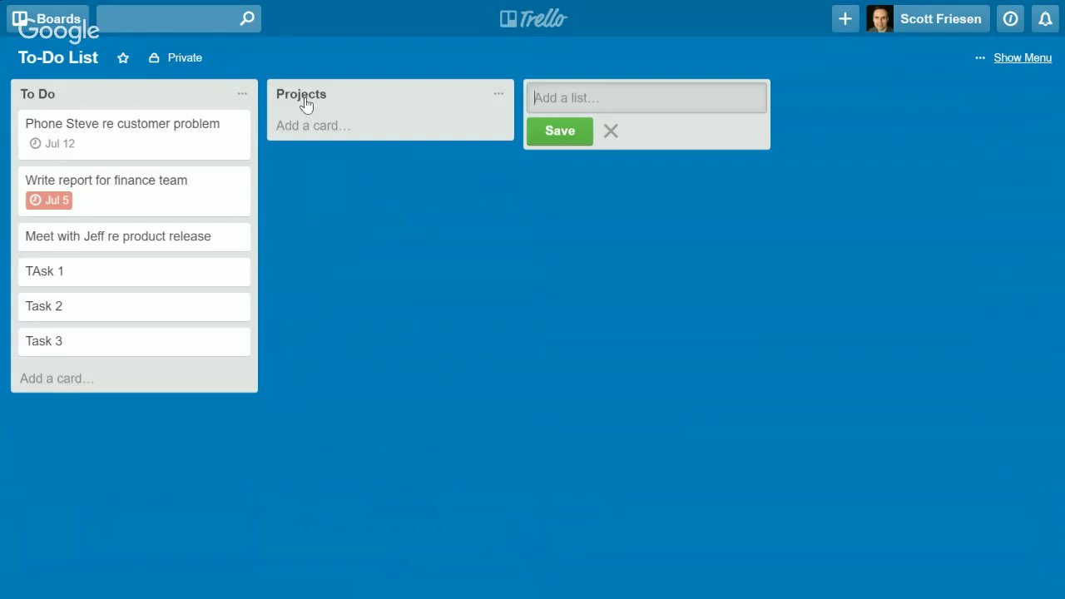
{"action": "key", "text": "Escape"}
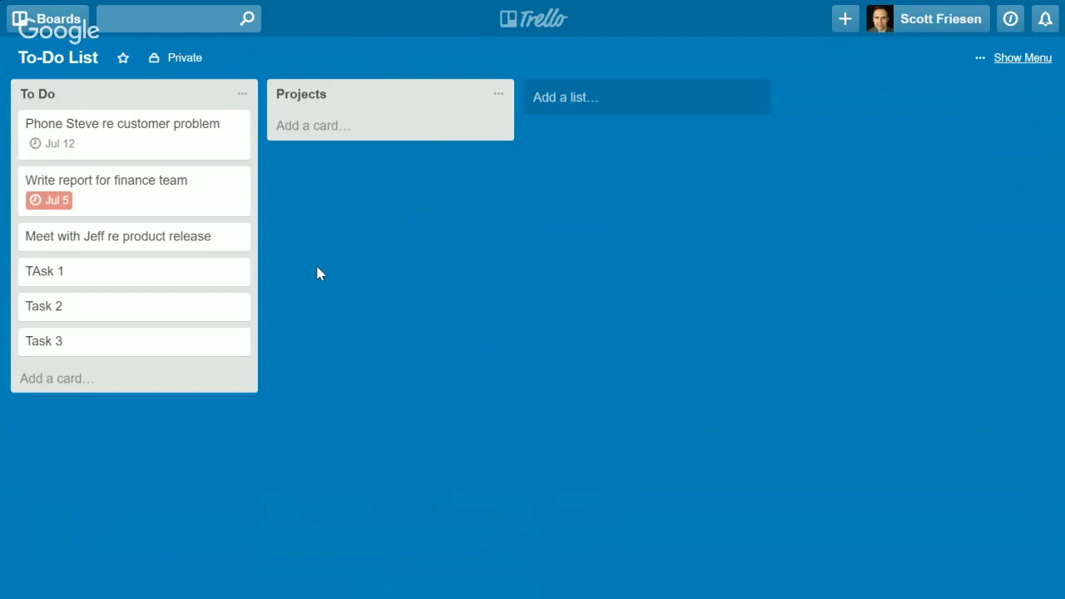
- Add a card named "Product Launch" to the Projects list
{"action": "left_click", "coordinate": [305, 137]}
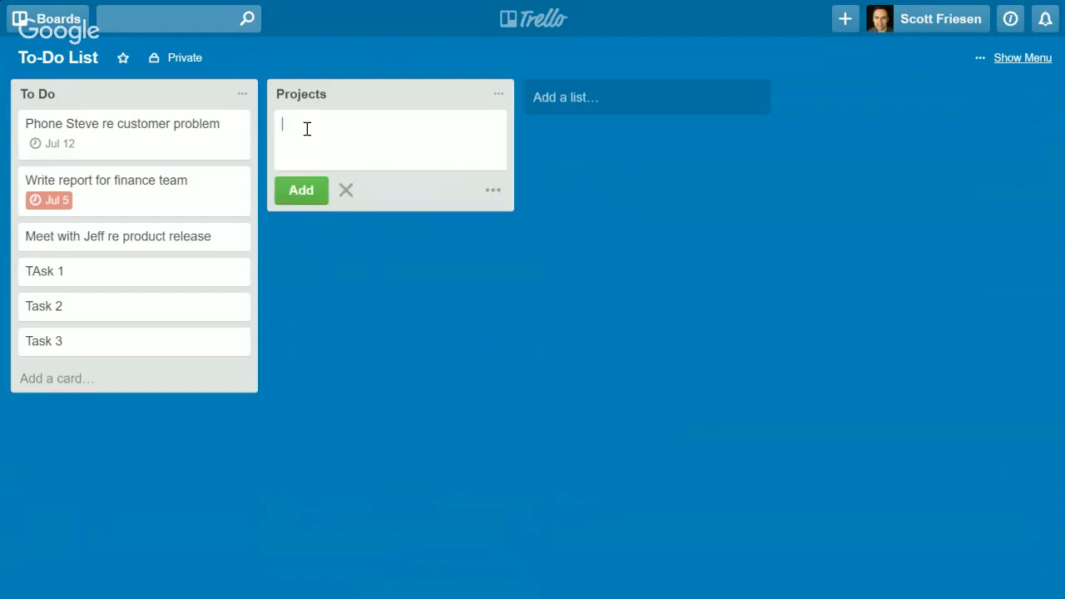
{"action": "type", "text": "Projects"}
{"action": "key", "text": "BackSpace"}
{"action": "key", "text": "BackSpace"}
{"action": "type", "text": "uct"}
{"action": "key", "text": "BackSpace"}
{"action": "key", "text": "BackSpace"}
{"action": "key", "text": "BackSpace"}
{"action": "key", "text": "BackSpace"}
{"action": "type", "text": "duct Launch"}
{"action": "key", "text": "Return"}
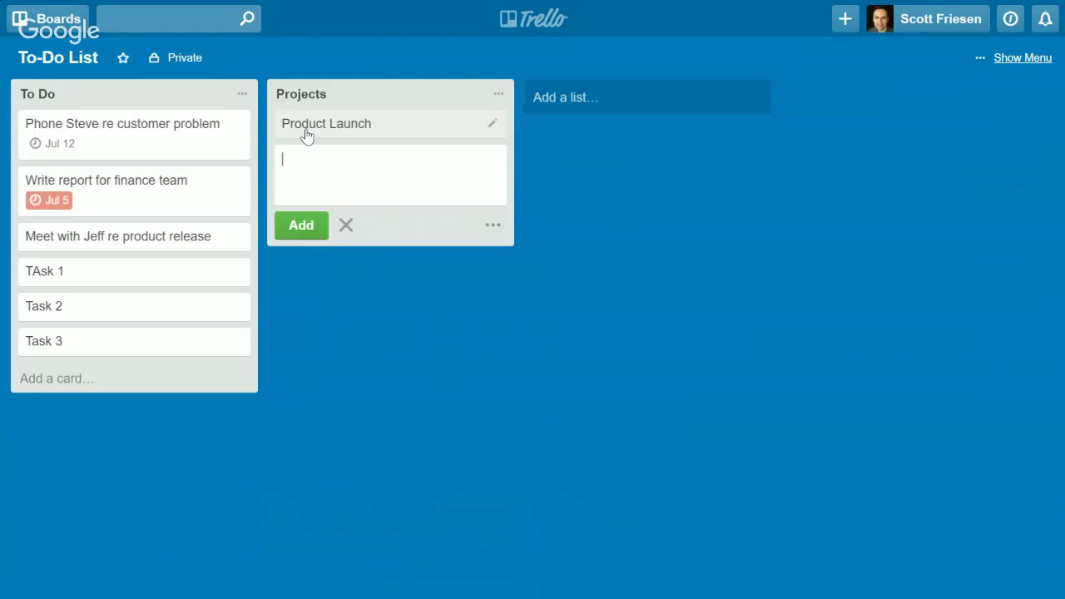
- Add the cards "Sales Kickoff" and "Hire new staff" below Product Launch in the Projects list
{"action": "type", "text": "Sales Kickoff"}
{"action": "key", "text": "Return"}
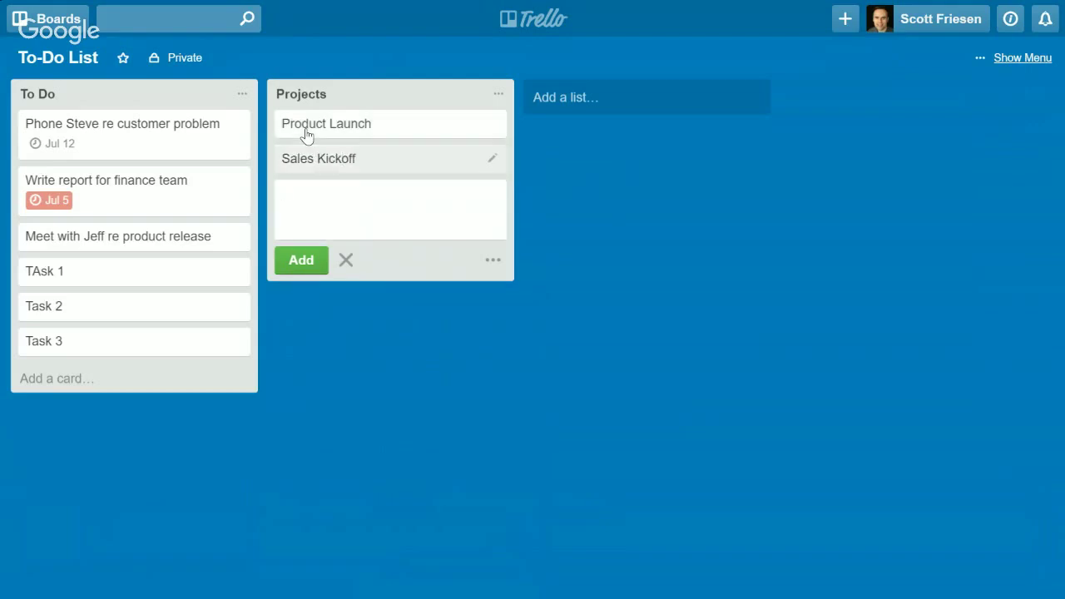
{"action": "type", "text": "Hire new staff"}
{"action": "key", "text": "Return"}
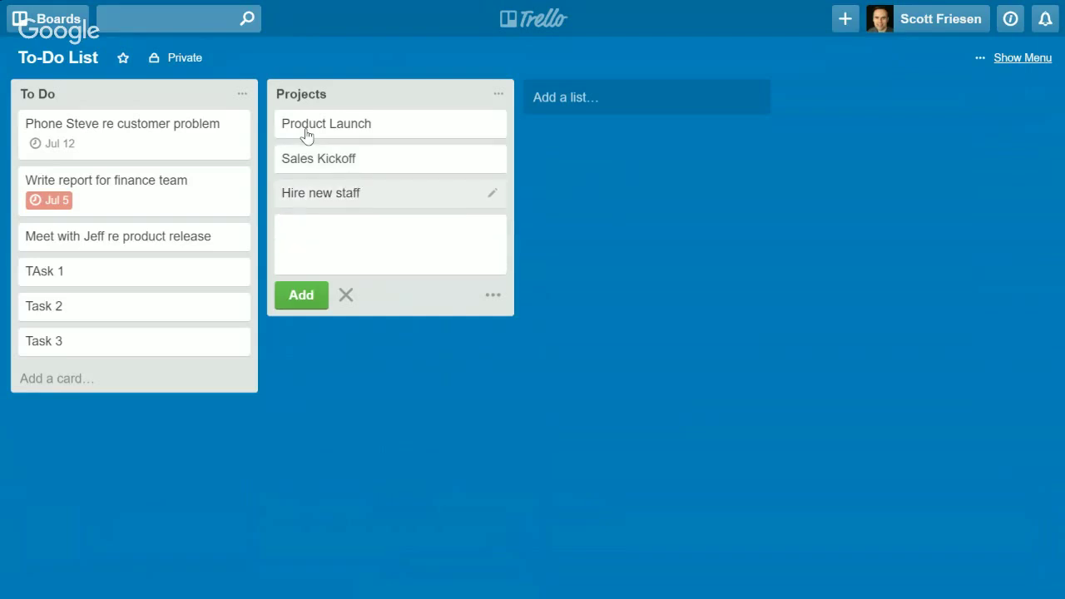
{"action": "left_click", "coordinate": [630, 283]}
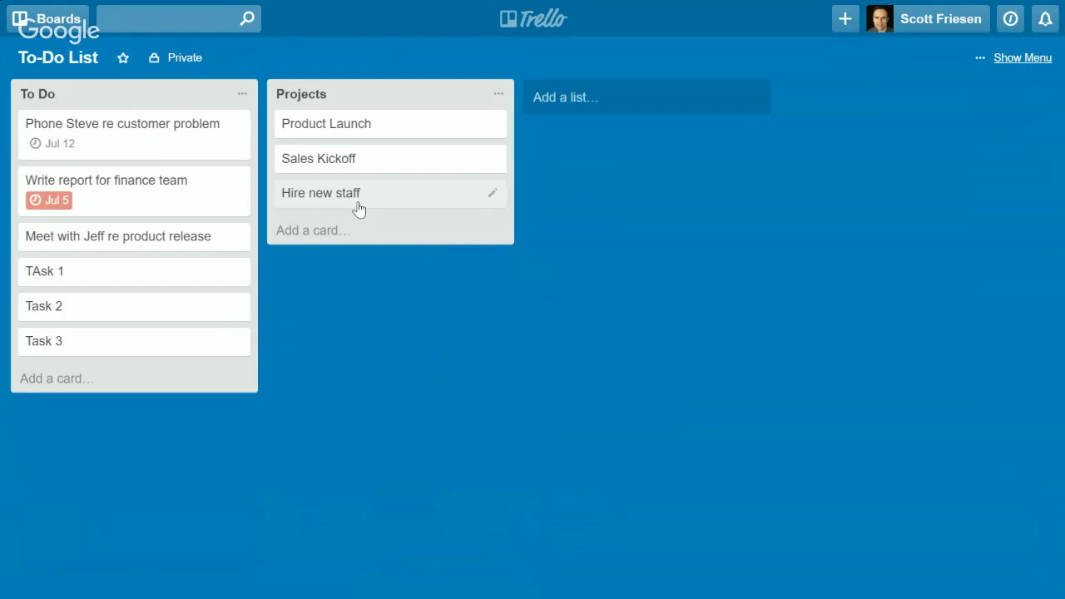
- Create a new list named "Notes /Ideas" after the Projects list
{"action": "left_click", "coordinate": [565, 100]}
{"action": "type", "text": "Notes/Ideas"}
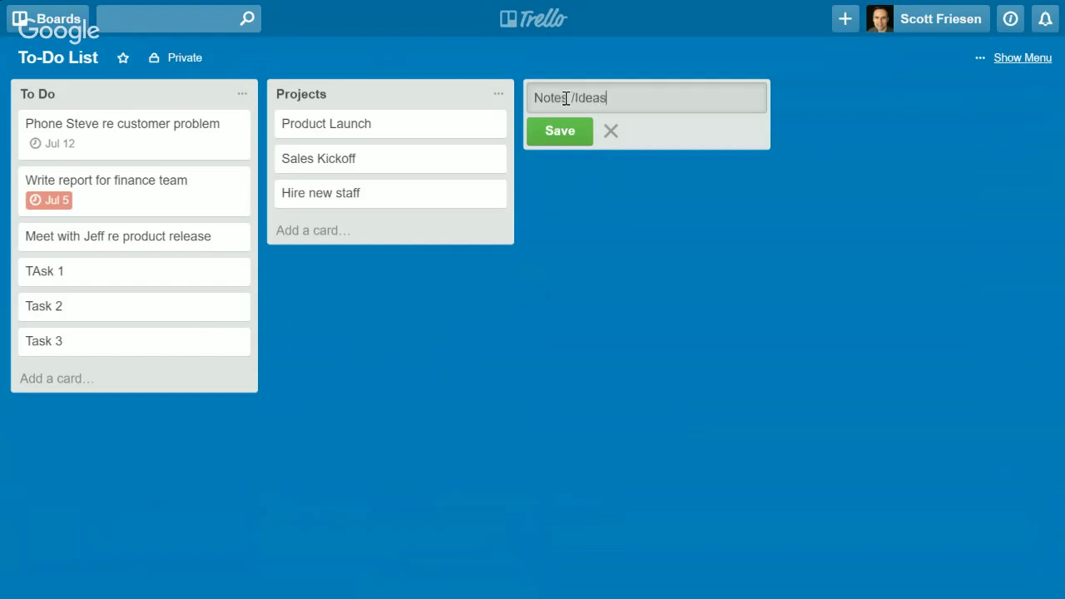
{"action": "key", "text": "Return"}
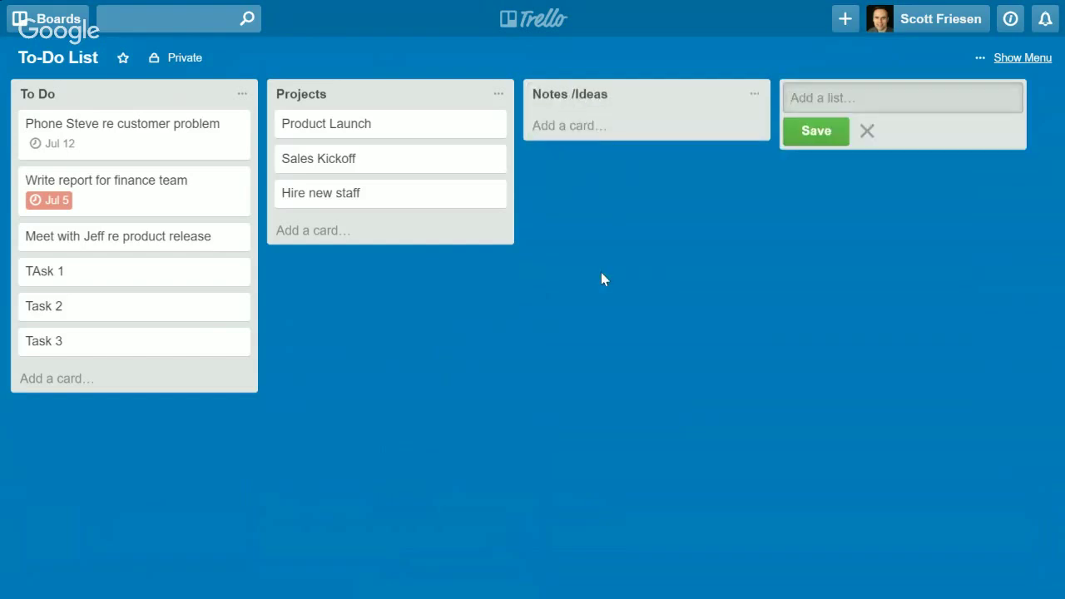
{"action": "left_click", "coordinate": [602, 279]}
- Add the cards "Redesign website" and "Think marketing ads" to the Notes /Ideas list
{"action": "left_click", "coordinate": [566, 126]}
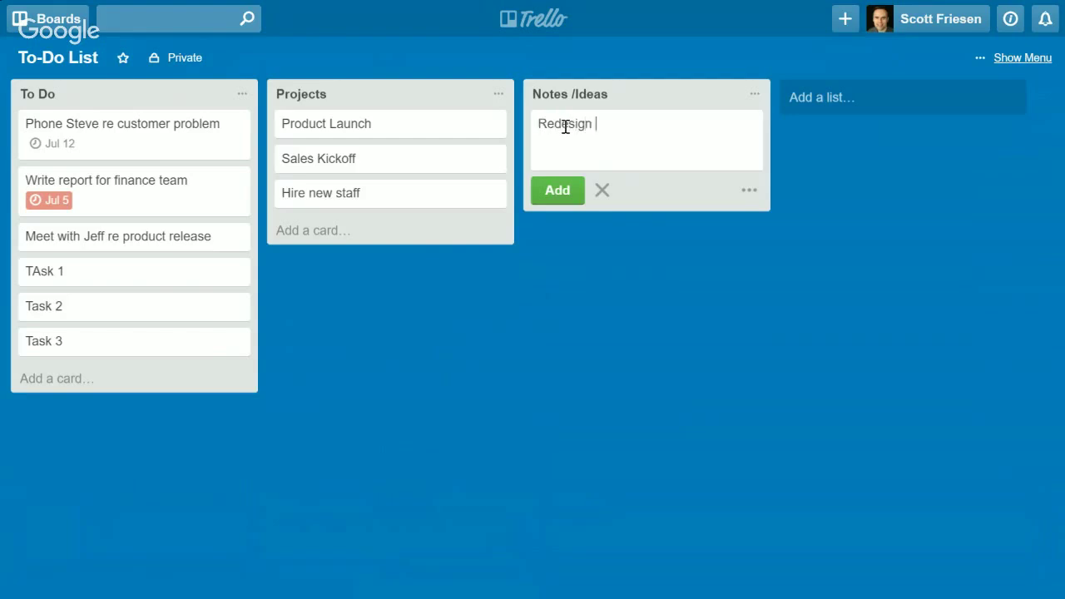
{"action": "key", "text": "Return"}
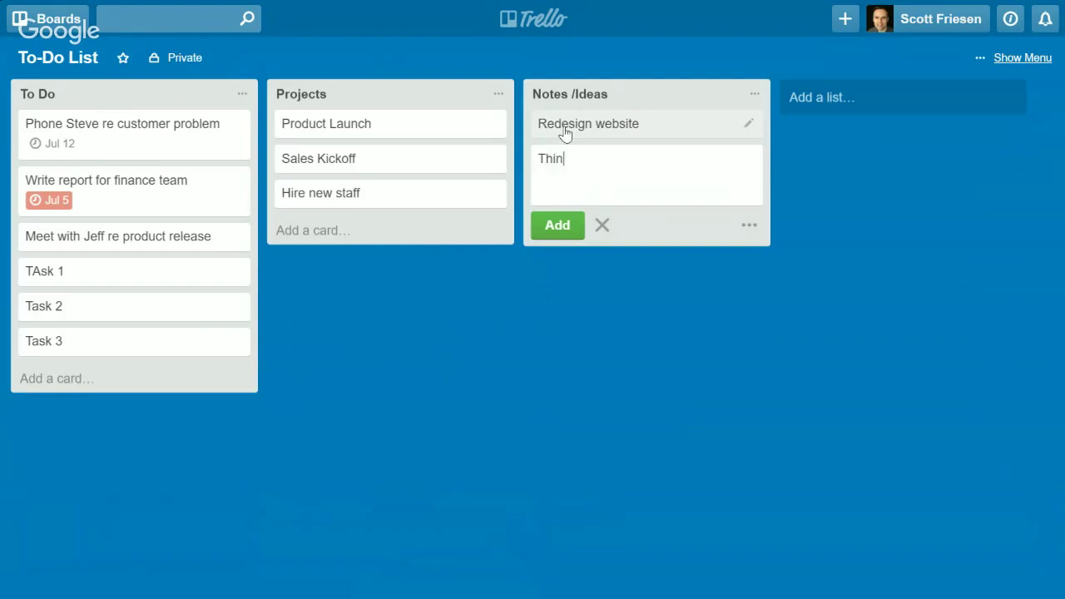
{"action": "type", "text": "Think marketing ads"}
{"action": "key", "text": "Return"}
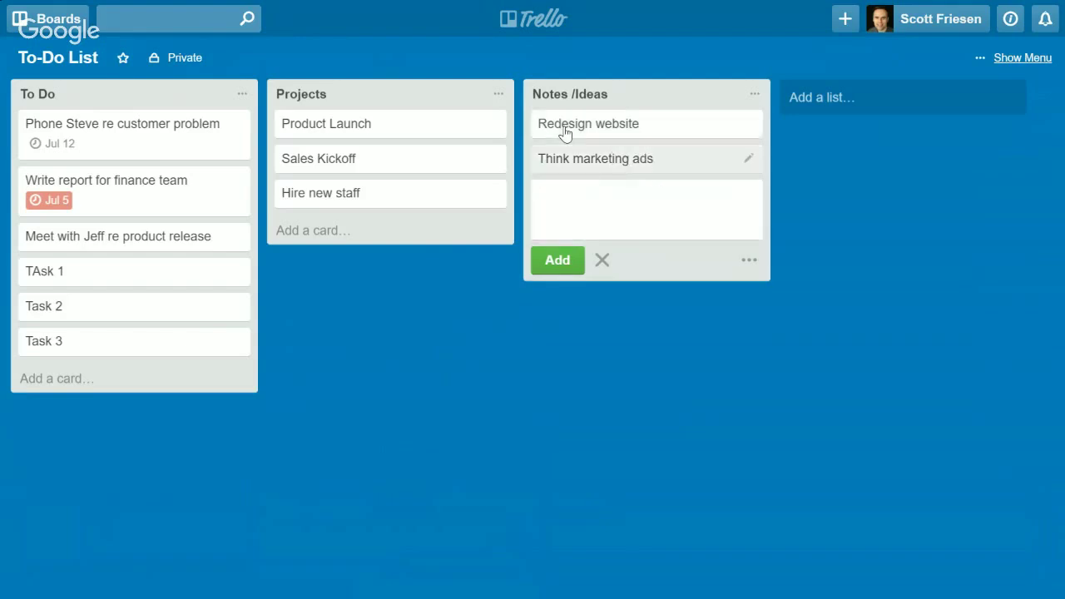
{"action": "left_click", "coordinate": [647, 344]}
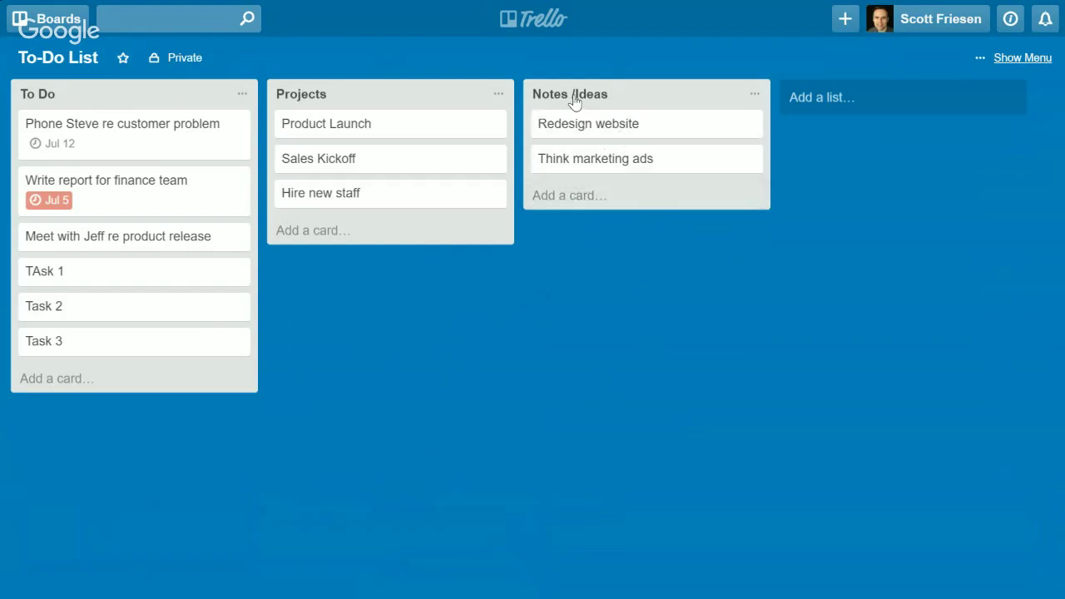
- Rearrange the board's lists into the order Notes /Ideas, Projects, To Do
{"action": "left_click_drag", "start_coordinate": [573, 98], "coordinate": [57, 104]}
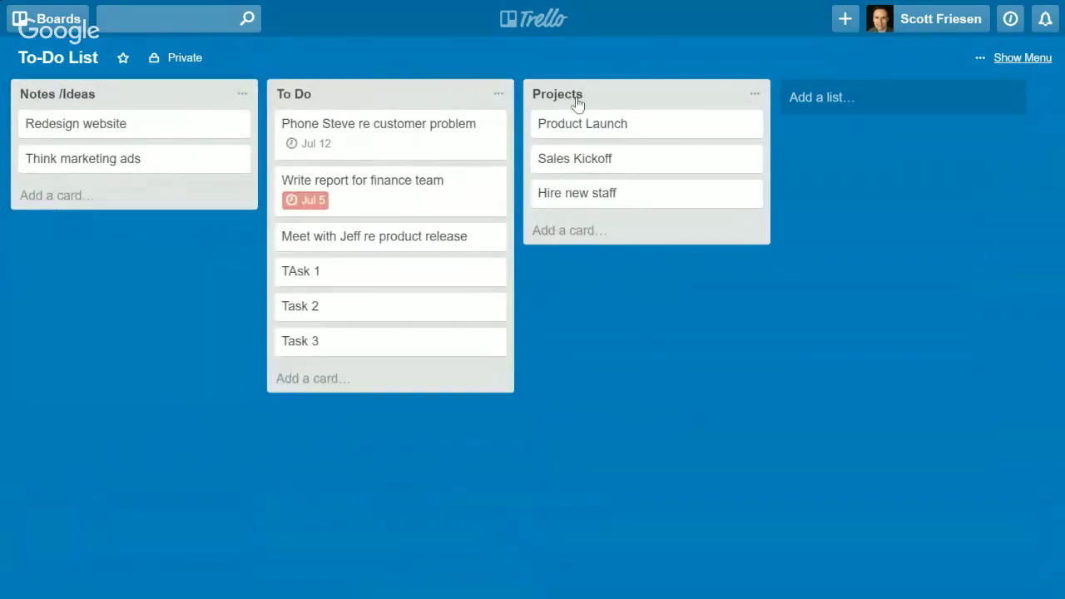
{"action": "left_click_drag", "start_coordinate": [569, 97], "coordinate": [308, 104]}
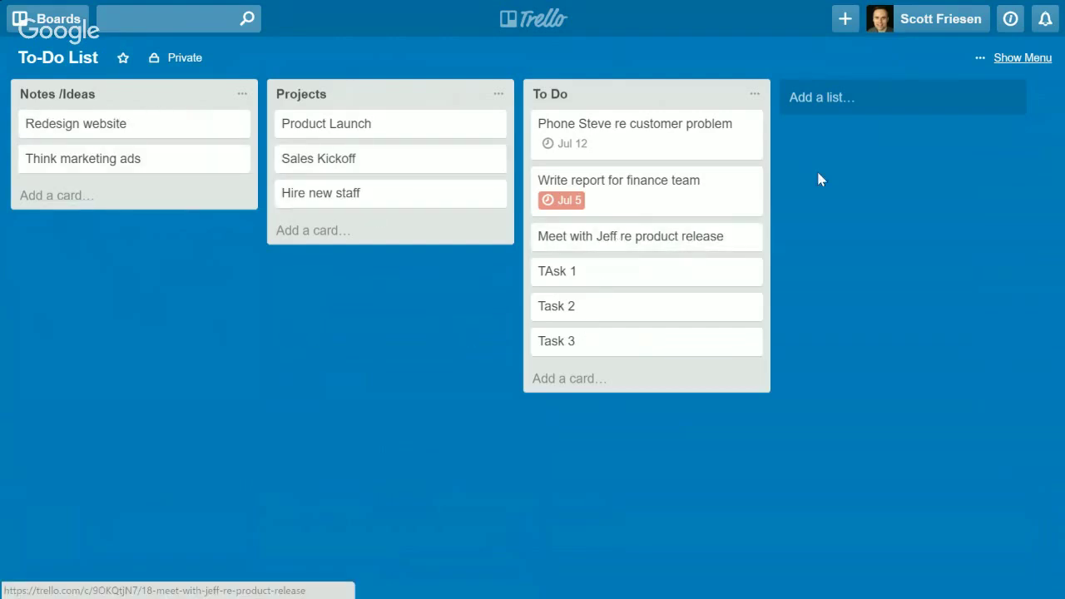
- Create a list named "To Do Future" and move the cards TAsk 1, Task 2 and Task 3 into it from To Do
{"action": "left_click", "coordinate": [824, 100]}
{"action": "type", "text": "To Do Future"}
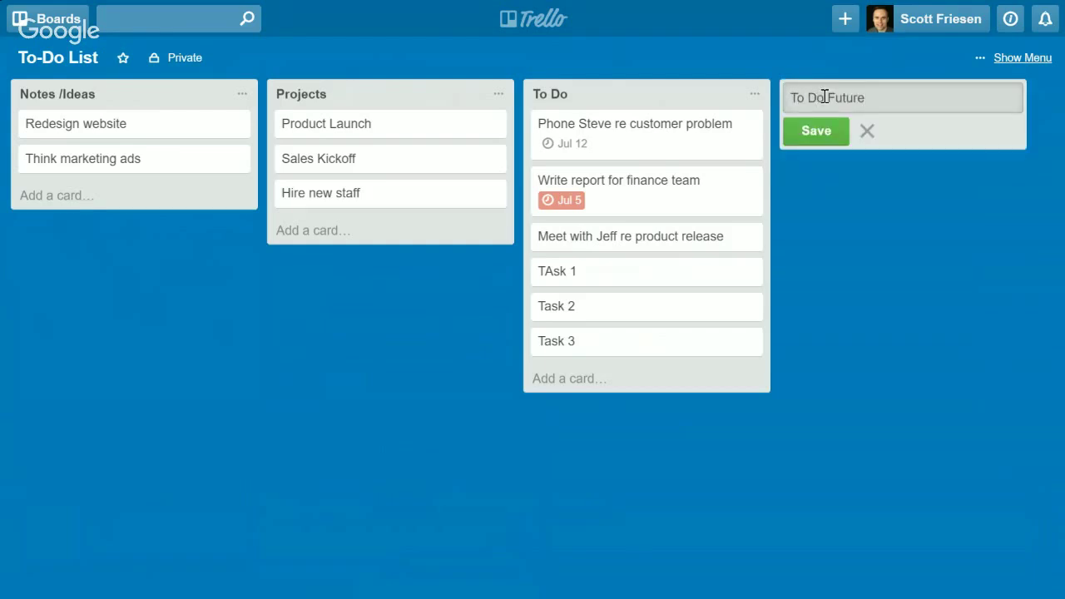
{"action": "key", "text": "Return"}
{"action": "left_click", "coordinate": [861, 206]}
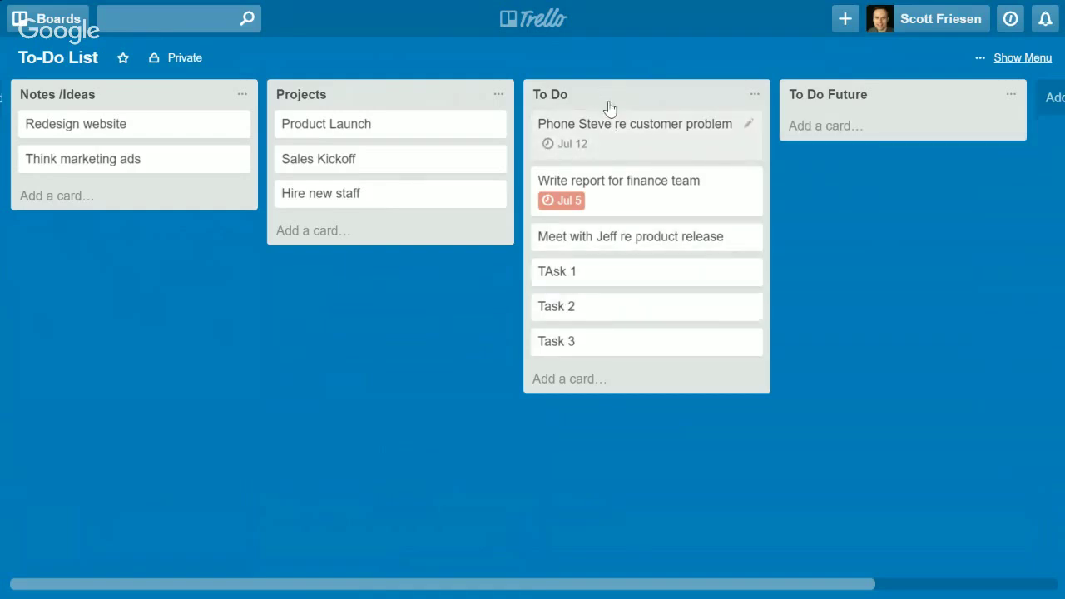
{"action": "left_click_drag", "start_coordinate": [591, 278], "coordinate": [841, 171]}
{"action": "left_click_drag", "start_coordinate": [571, 283], "coordinate": [804, 198]}
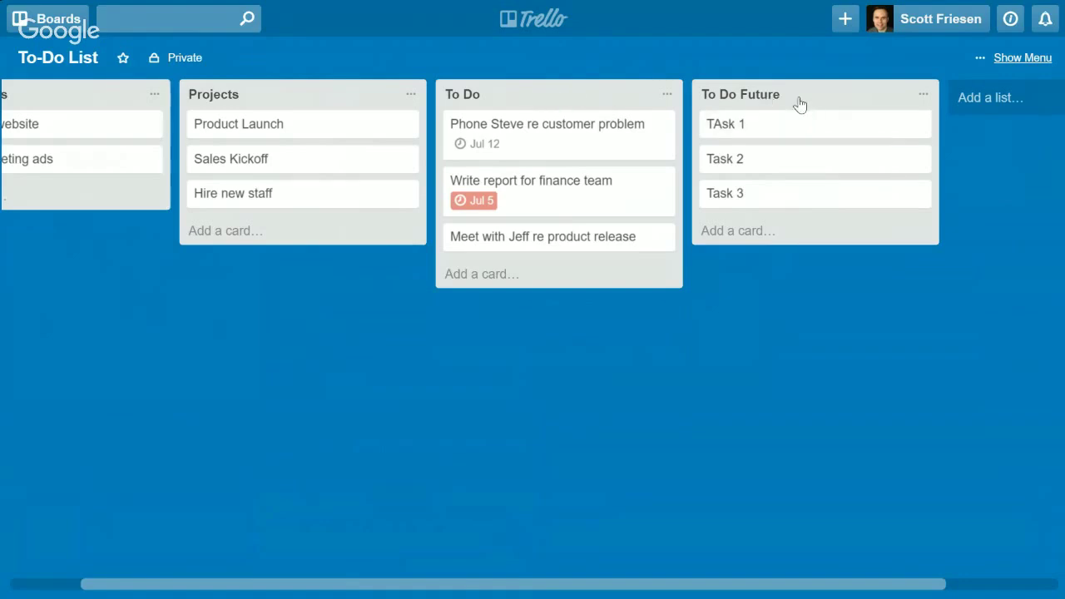
- Archive the To Do Future list and move the To Do list ahead of Notes /Ideas
{"action": "left_click", "coordinate": [924, 96]}
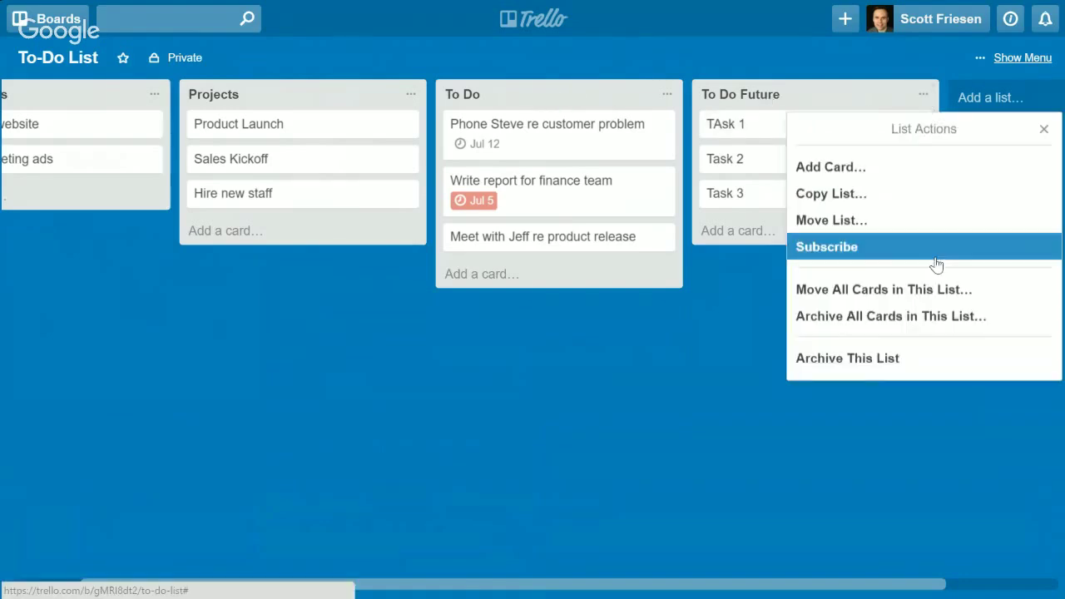
{"action": "left_click", "coordinate": [862, 360]}
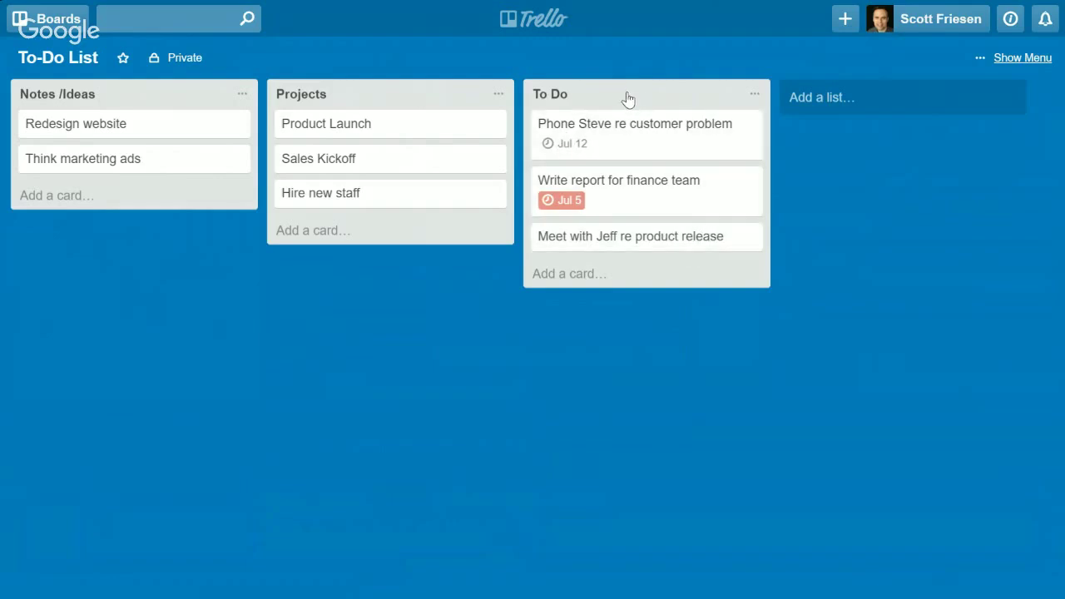
{"action": "left_click_drag", "start_coordinate": [628, 98], "coordinate": [141, 108]}
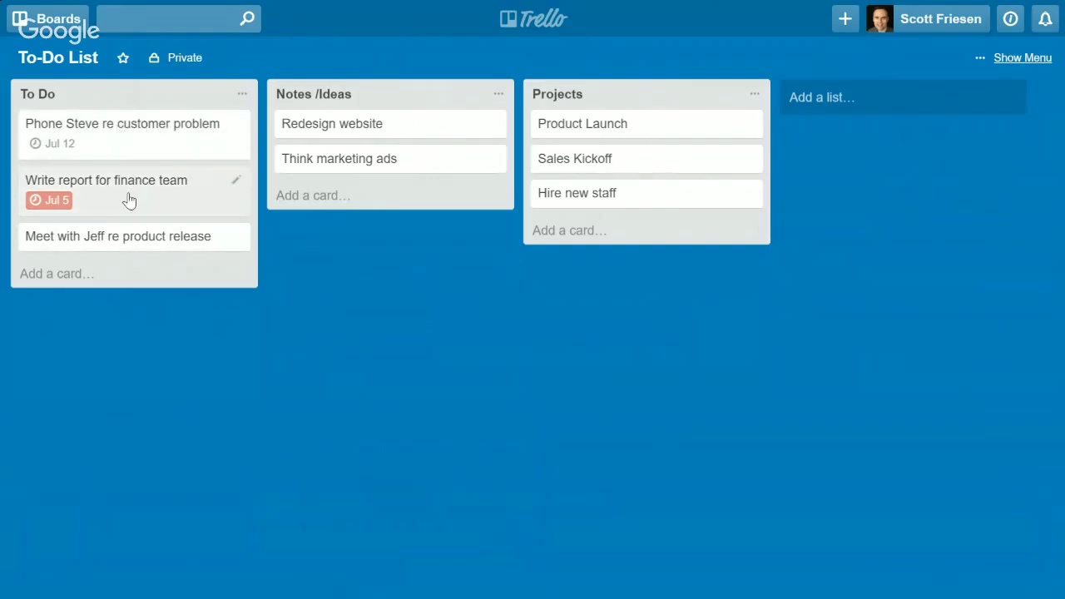
- Open the description of the customer problem card for editing, and copy the Simpletivity paragraph and web link from the Word webinar outline
{"action": "left_click", "coordinate": [117, 125]}
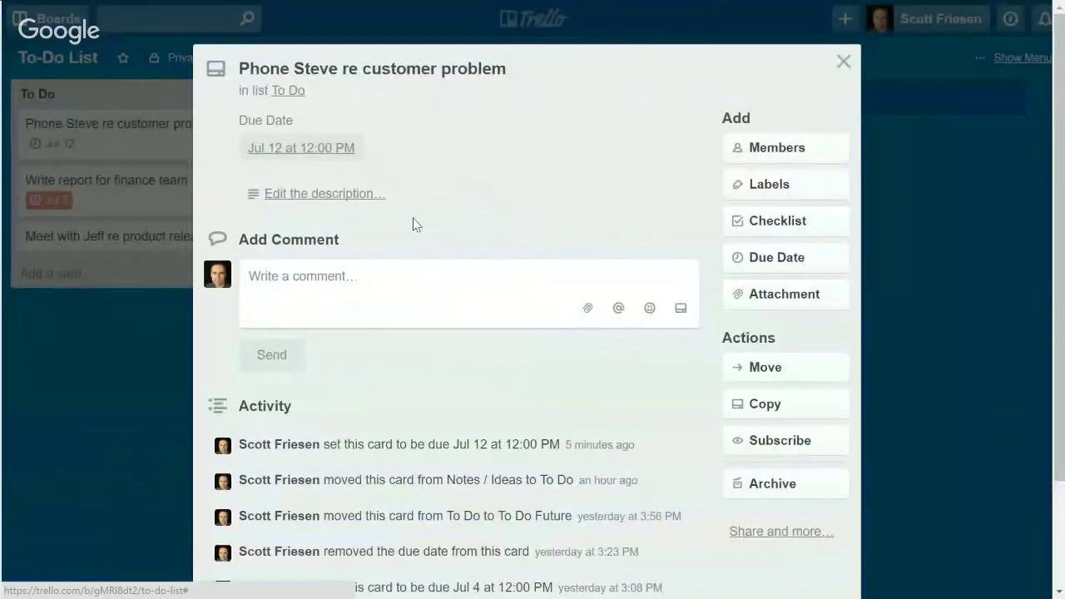
{"action": "left_click", "coordinate": [326, 200]}
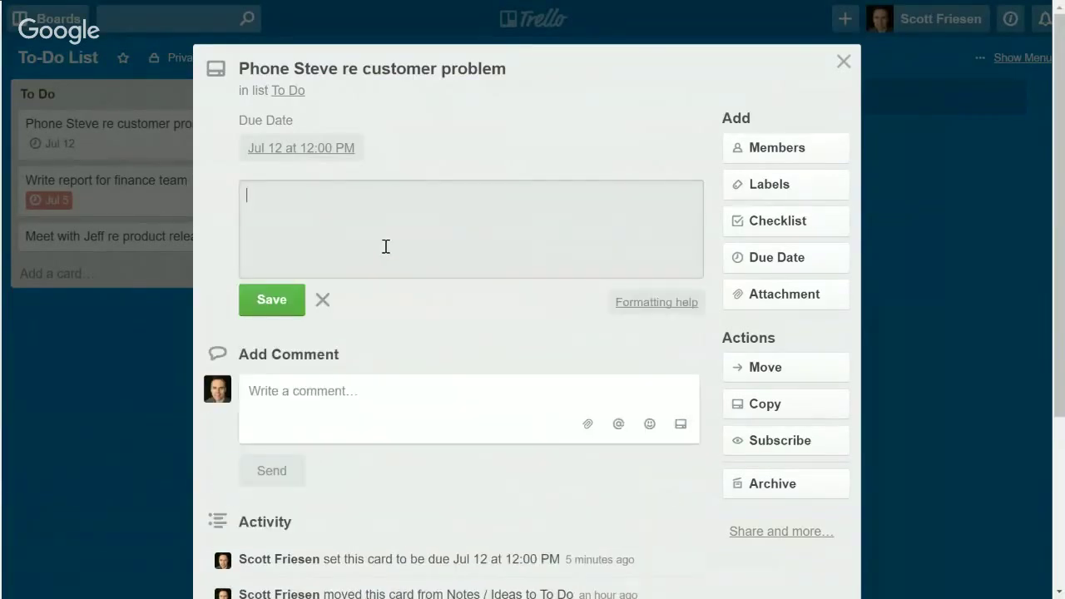
{"action": "key", "text": "alt+Tab"}
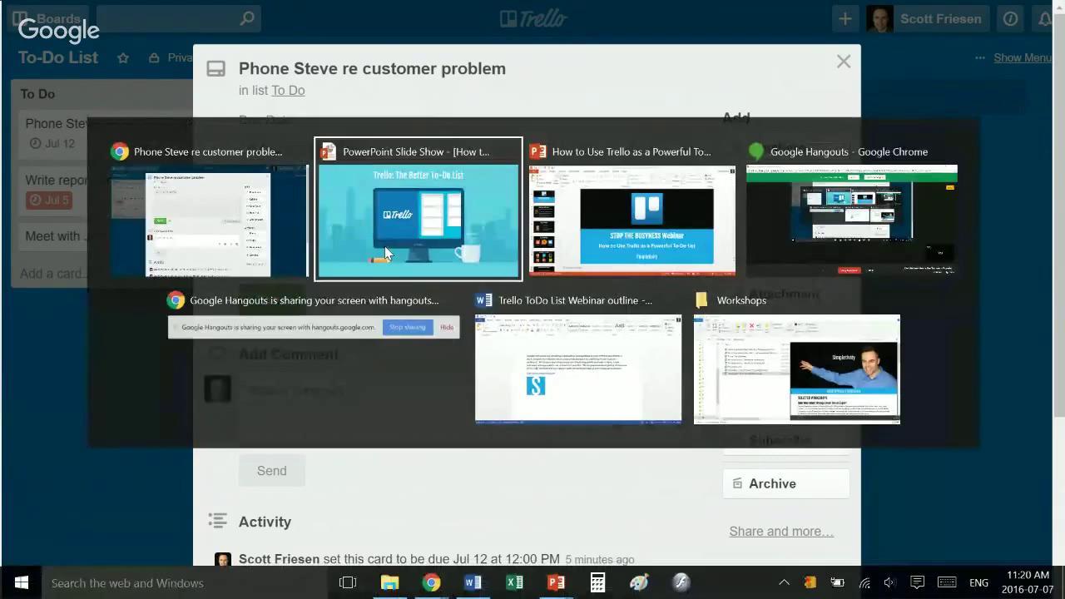
{"action": "key", "text": "alt+Tab"}
{"action": "key", "text": "alt+Tab"}
{"action": "key", "text": "alt+Tab"}
{"action": "key", "text": "alt+Tab"}
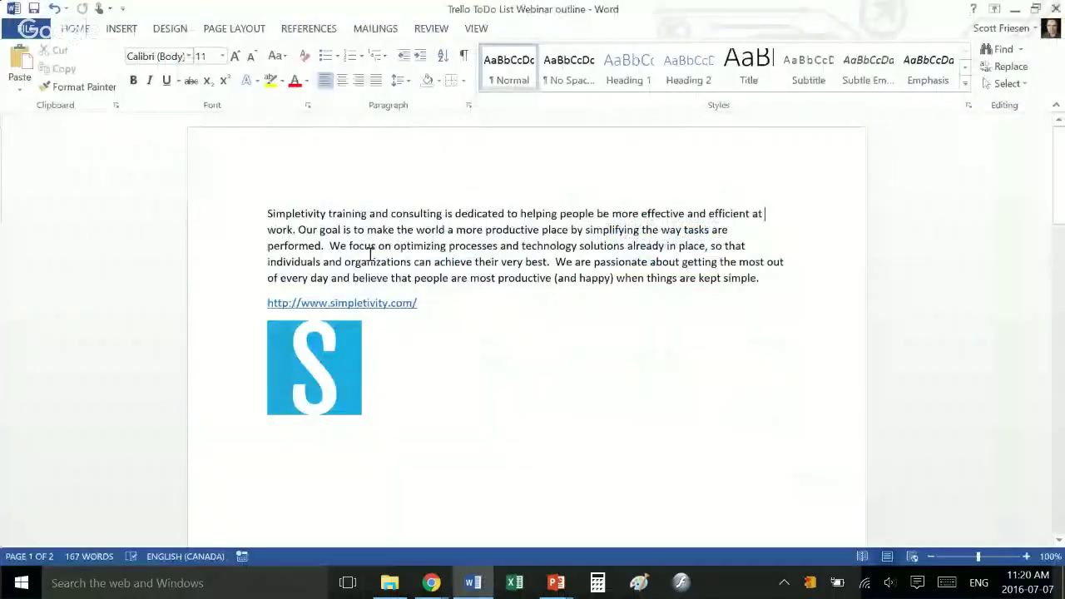
{"action": "left_click_drag", "start_coordinate": [267, 213], "coordinate": [492, 305]}
{"action": "key", "text": "ctrl+c"}
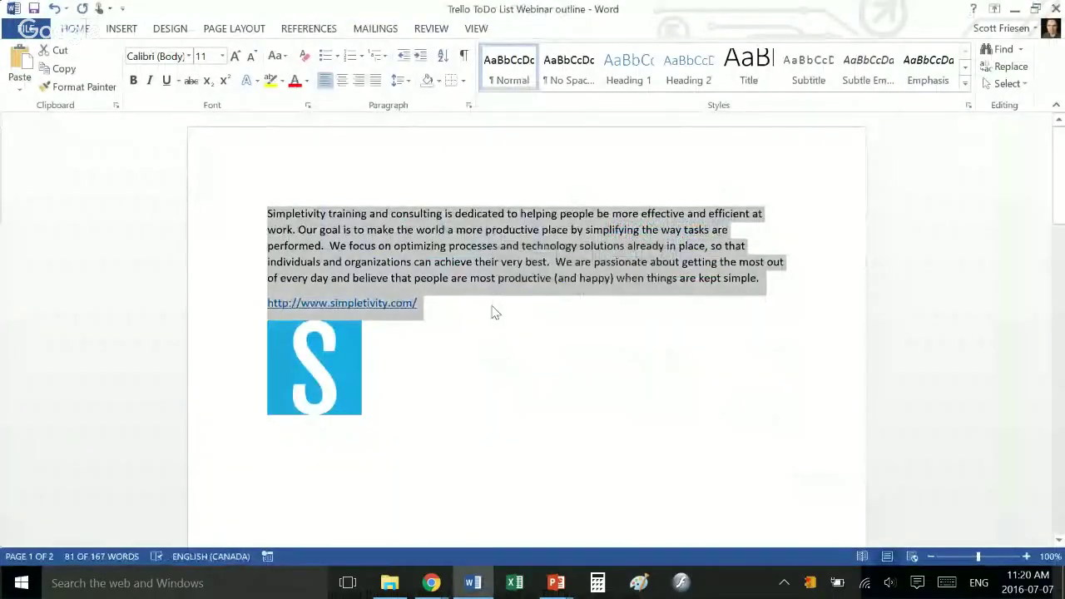
- Return to Trello, paste the copied text into the card's description, save it and close the card
{"action": "key", "text": "alt+Tab"}
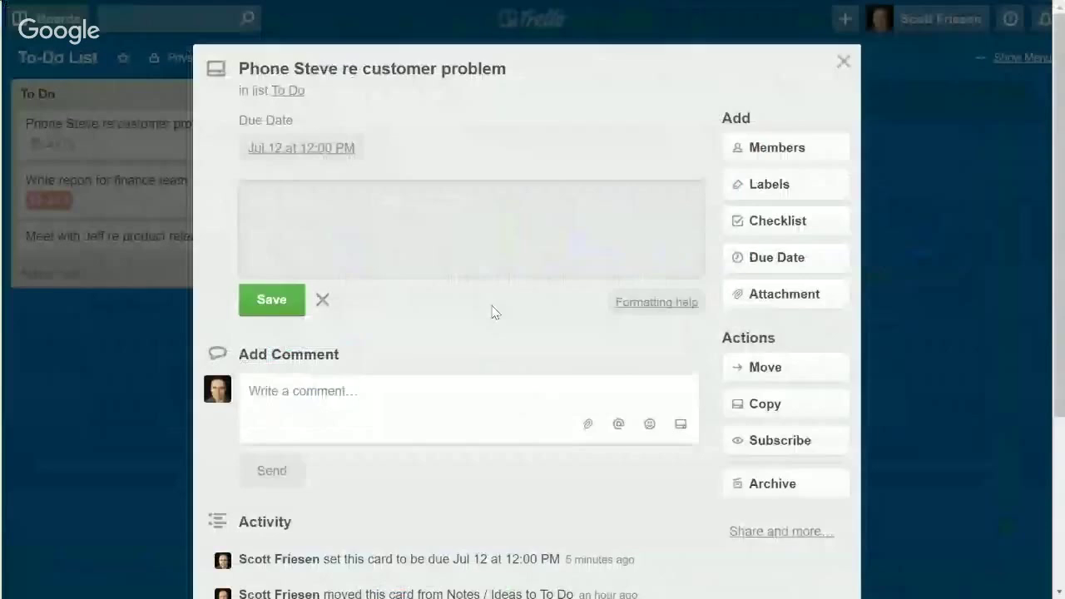
{"action": "key", "text": "ctrl+v"}
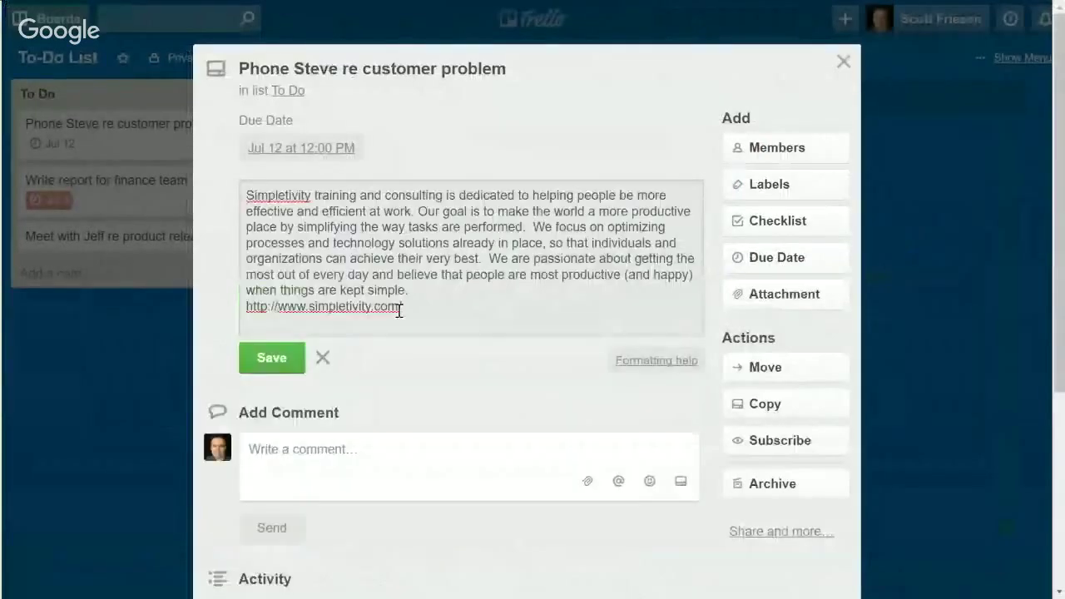
{"action": "left_click", "coordinate": [272, 360]}
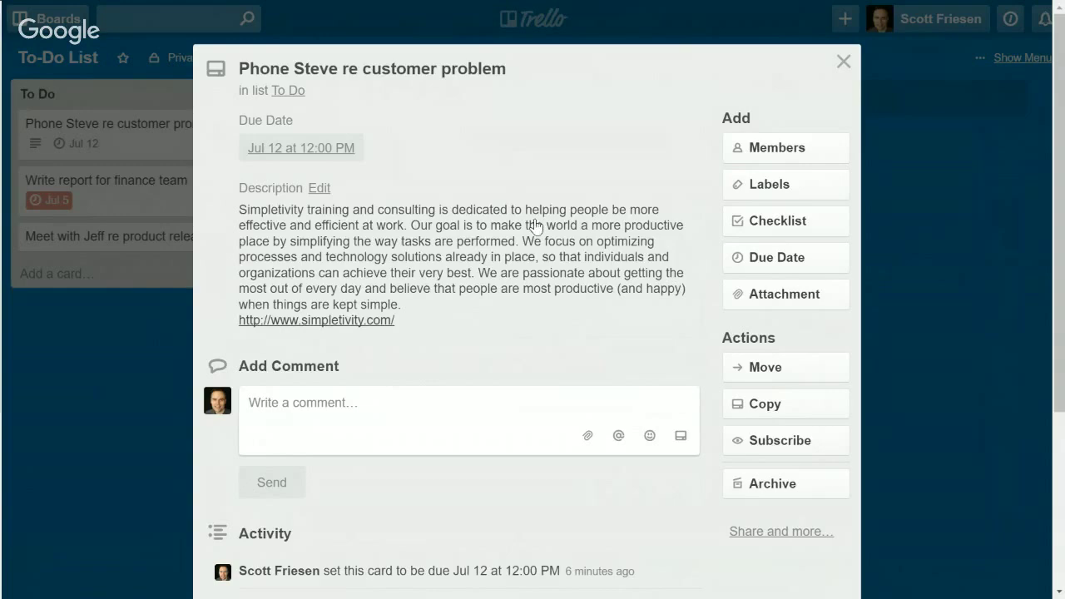
{"action": "left_click", "coordinate": [844, 62]}
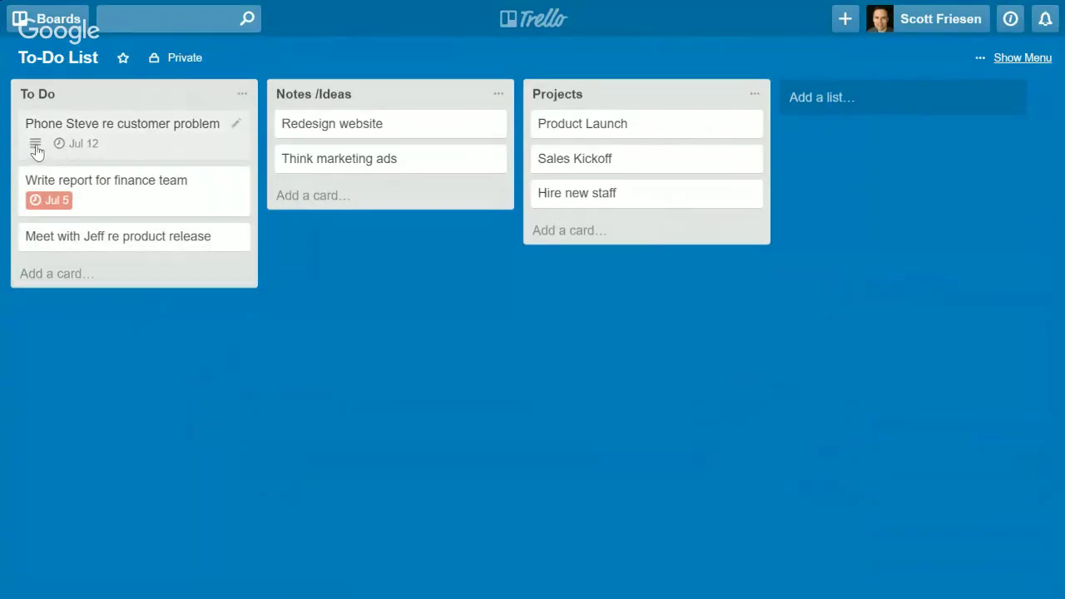
- Reopen the customer problem card and attach the Simpletivity workshops PDF from the computer
{"action": "mouse_move", "coordinate": [35, 150]}
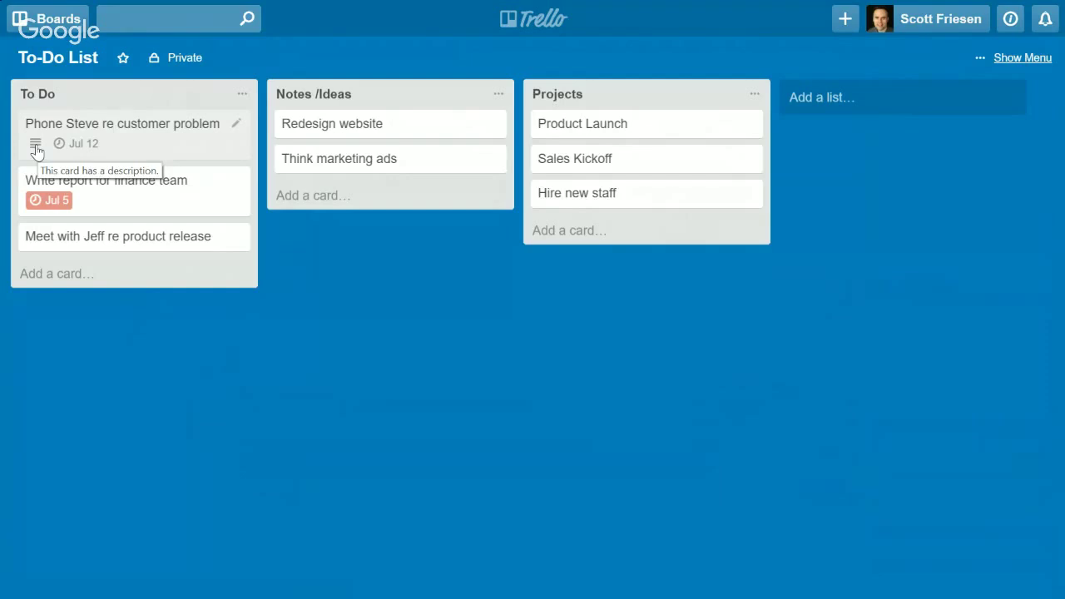
{"action": "left_click", "coordinate": [33, 149]}
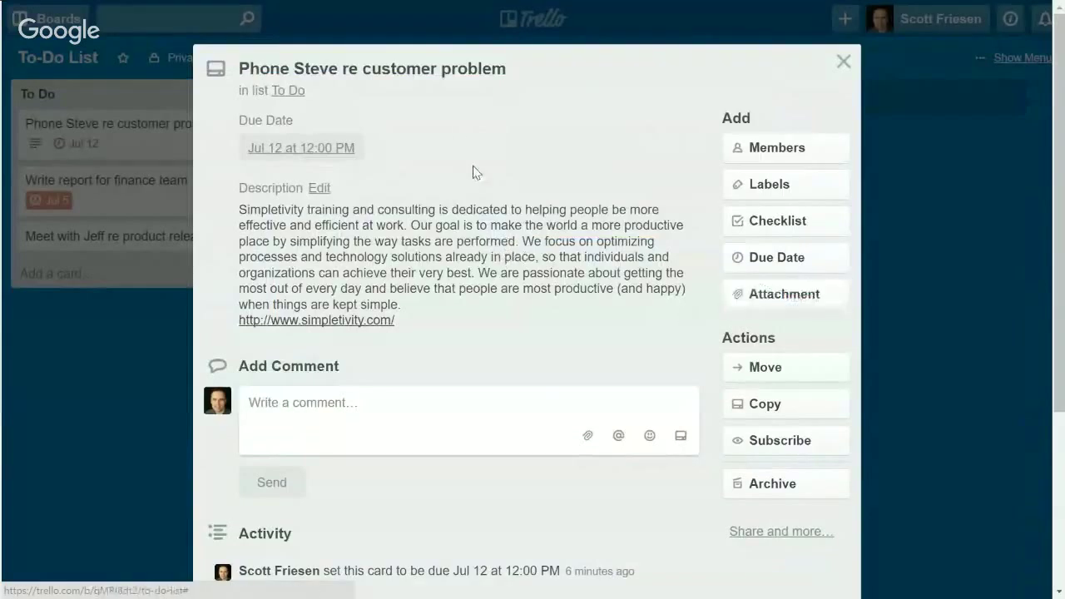
{"action": "left_click", "coordinate": [760, 294]}
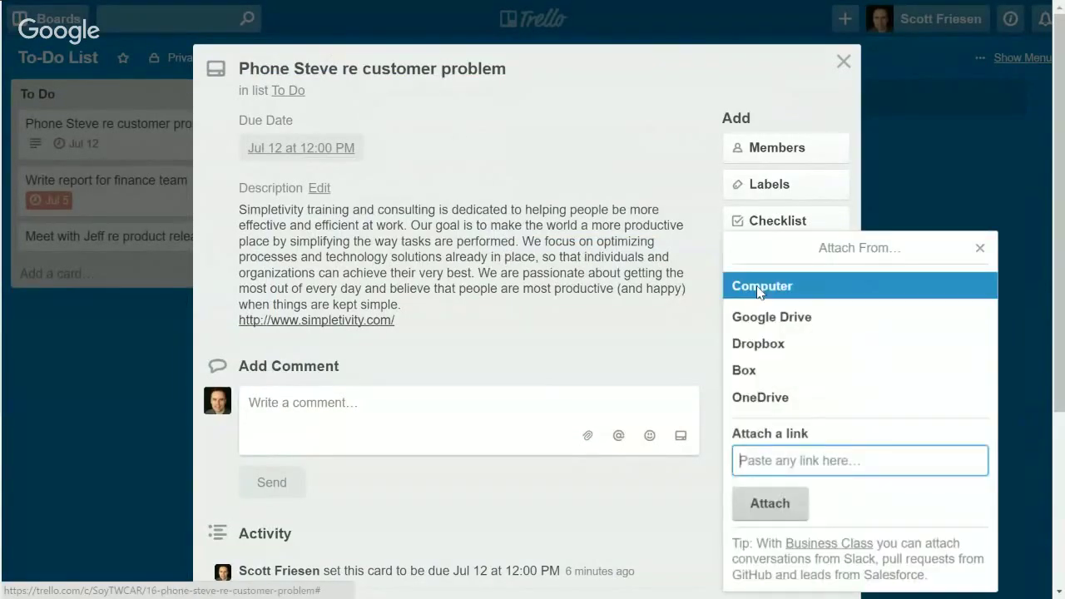
{"action": "left_click", "coordinate": [759, 287]}
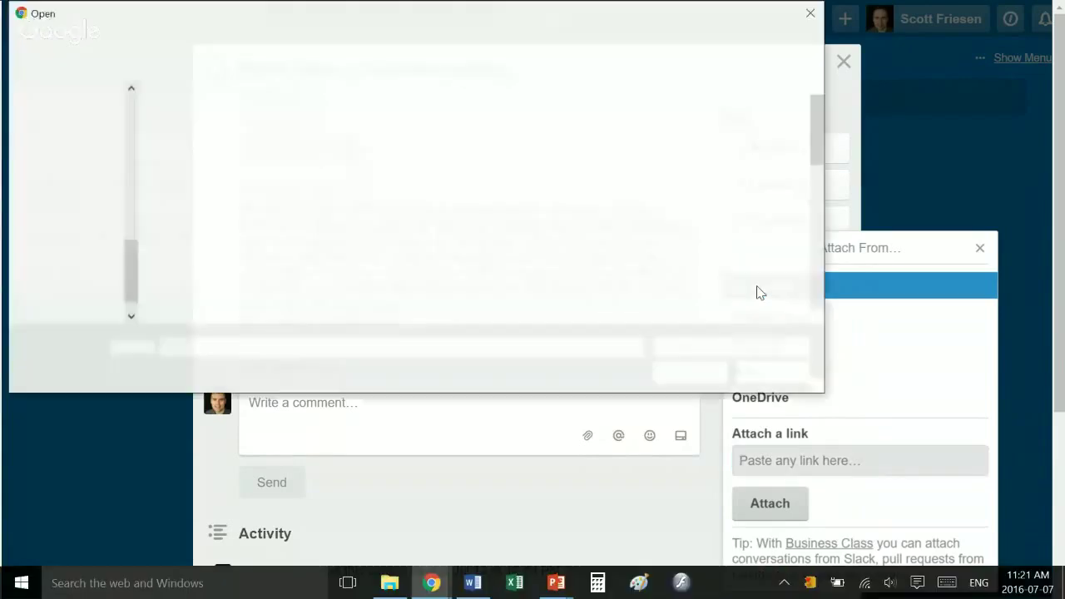
{"action": "double_click", "coordinate": [291, 125]}
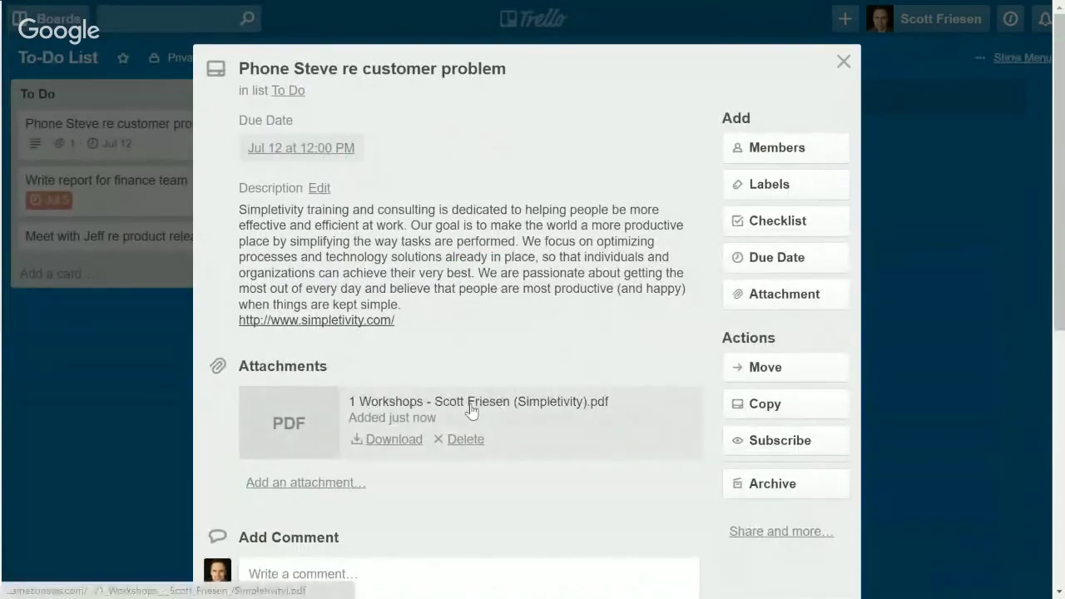
- Preview the attached workshops PDF, look through its pages and close the preview
{"action": "left_click", "coordinate": [282, 426]}
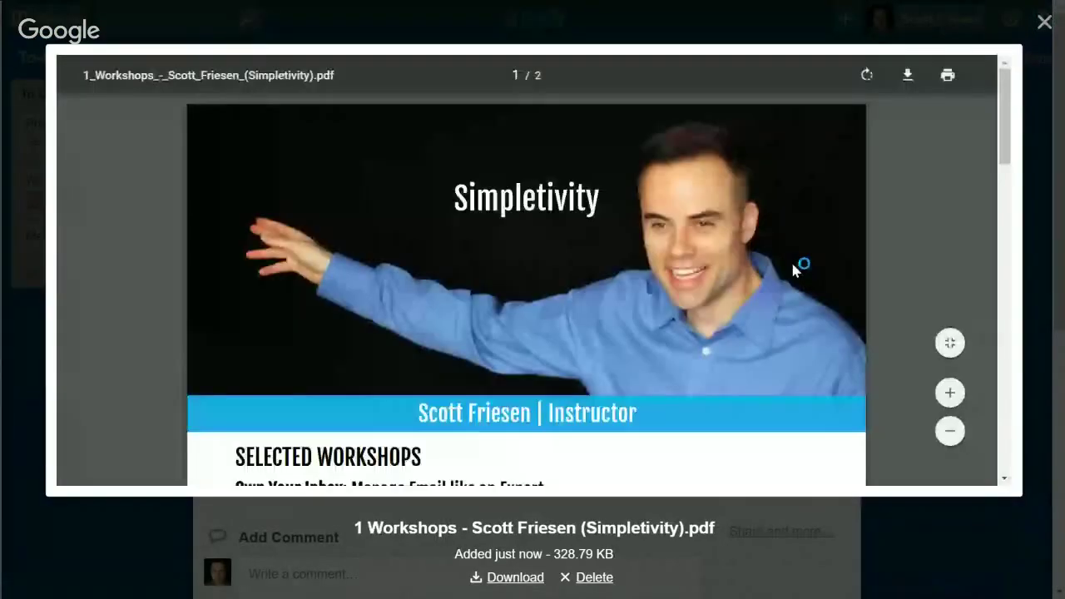
{"action": "scroll", "coordinate": [793, 266], "scroll_direction": "down", "scroll_amount": 5}
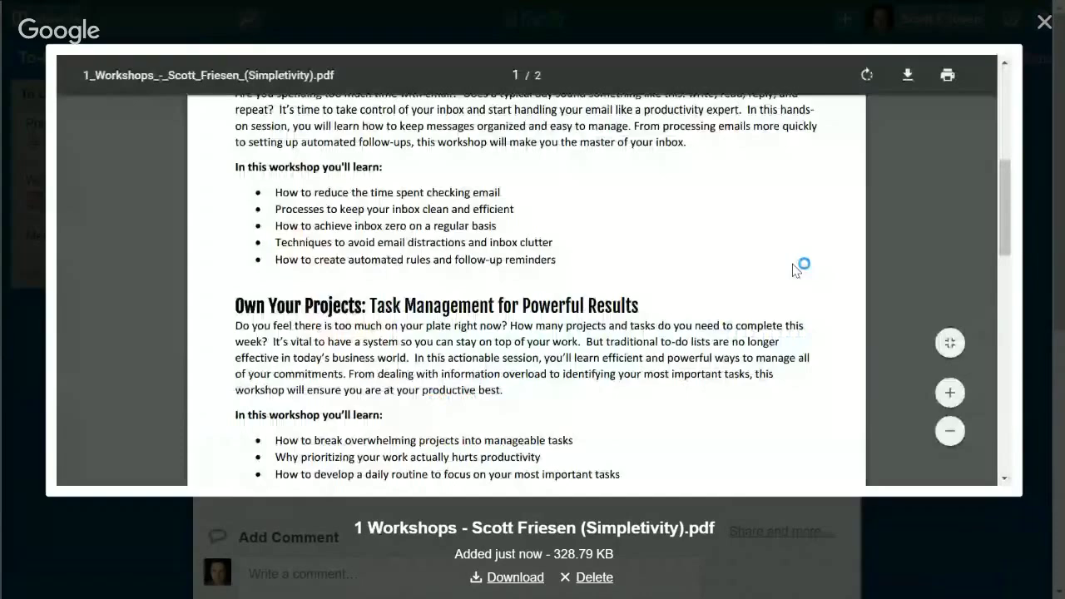
{"action": "scroll", "coordinate": [715, 254], "scroll_direction": "down", "scroll_amount": 2}
{"action": "scroll", "coordinate": [643, 238], "scroll_direction": "down", "scroll_amount": 10}
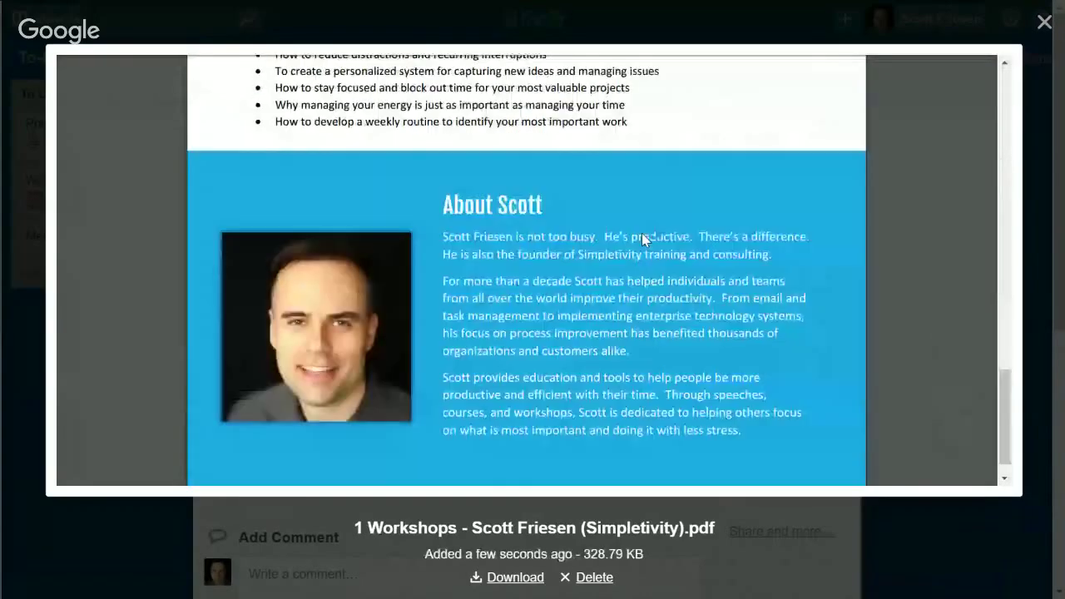
{"action": "scroll", "coordinate": [642, 238], "scroll_direction": "up", "scroll_amount": 10}
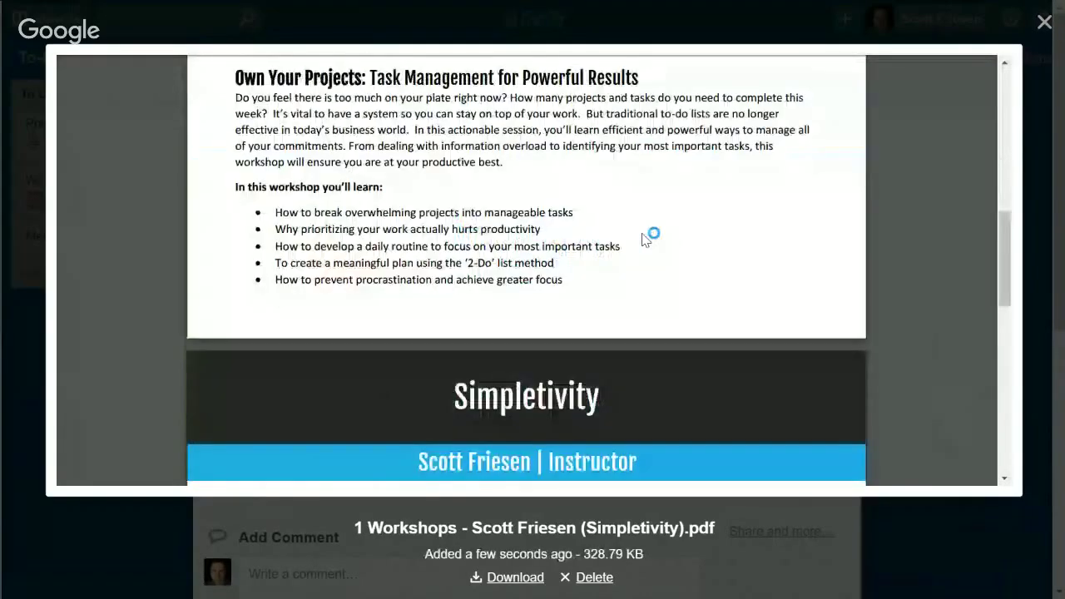
{"action": "scroll", "coordinate": [642, 239], "scroll_direction": "up", "scroll_amount": 4}
{"action": "scroll", "coordinate": [646, 239], "scroll_direction": "down", "scroll_amount": 1}
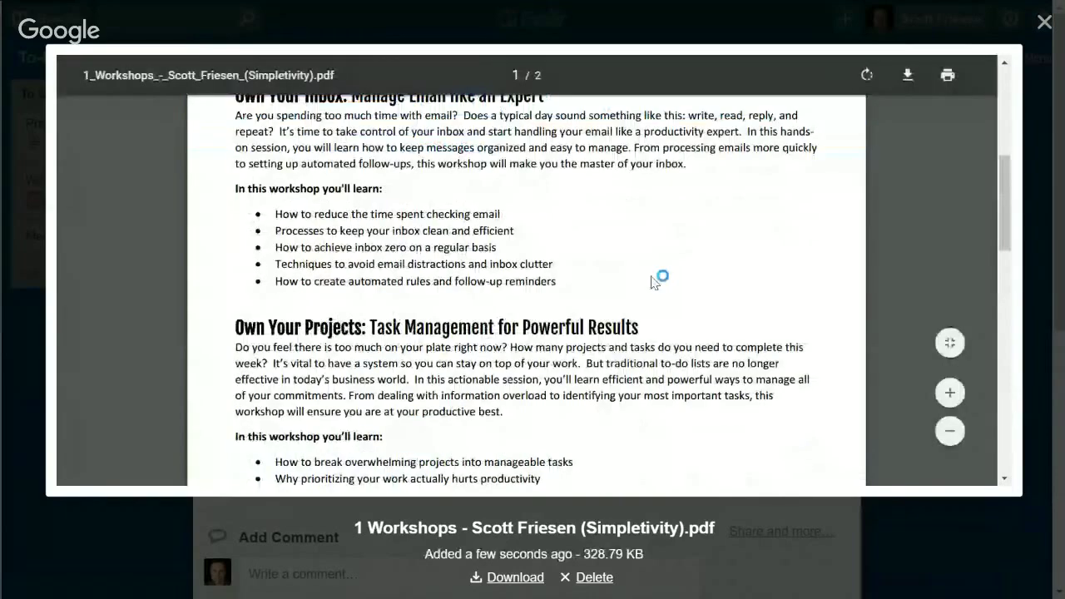
{"action": "scroll", "coordinate": [654, 283], "scroll_direction": "down", "scroll_amount": 1}
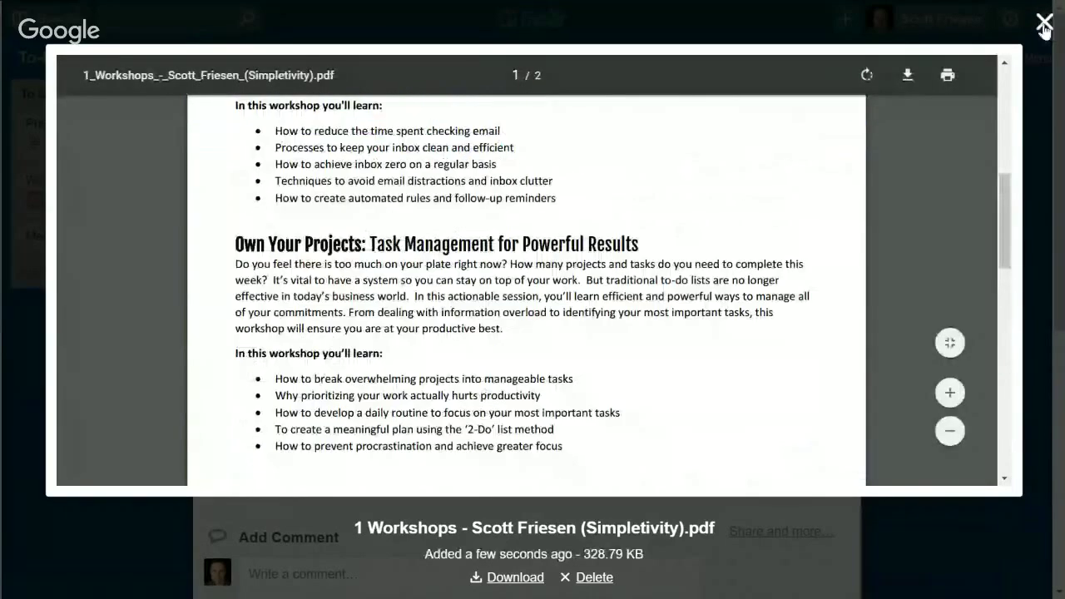
{"action": "left_click", "coordinate": [1044, 26]}
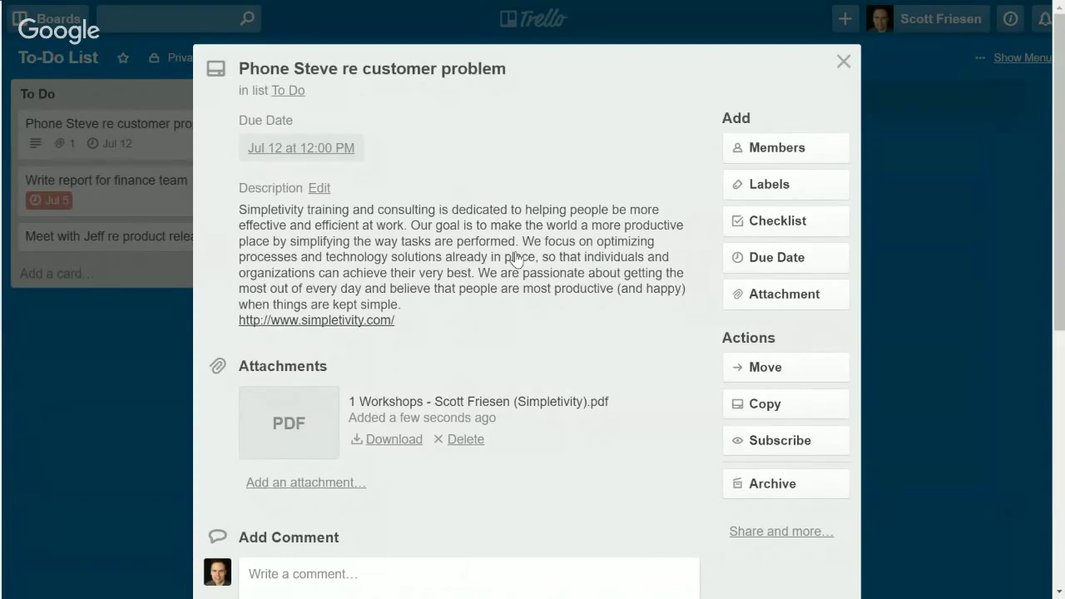
- Copy the blue S logo picture from the Word webinar outline and paste it into the Trello card as an attachment
{"action": "key", "text": "alt+Tab"}
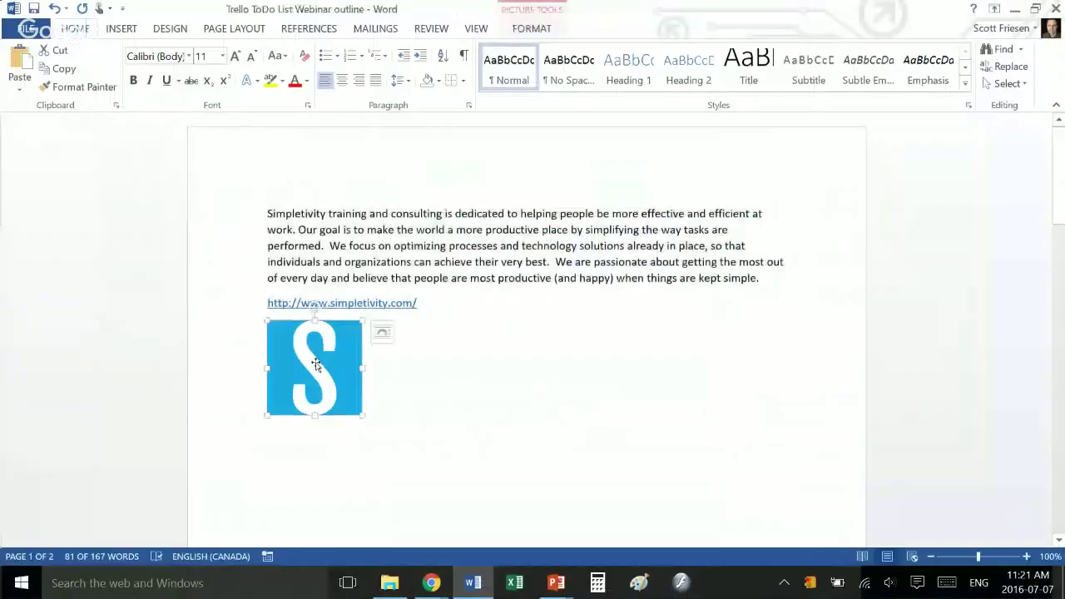
{"action": "right_click", "coordinate": [316, 364]}
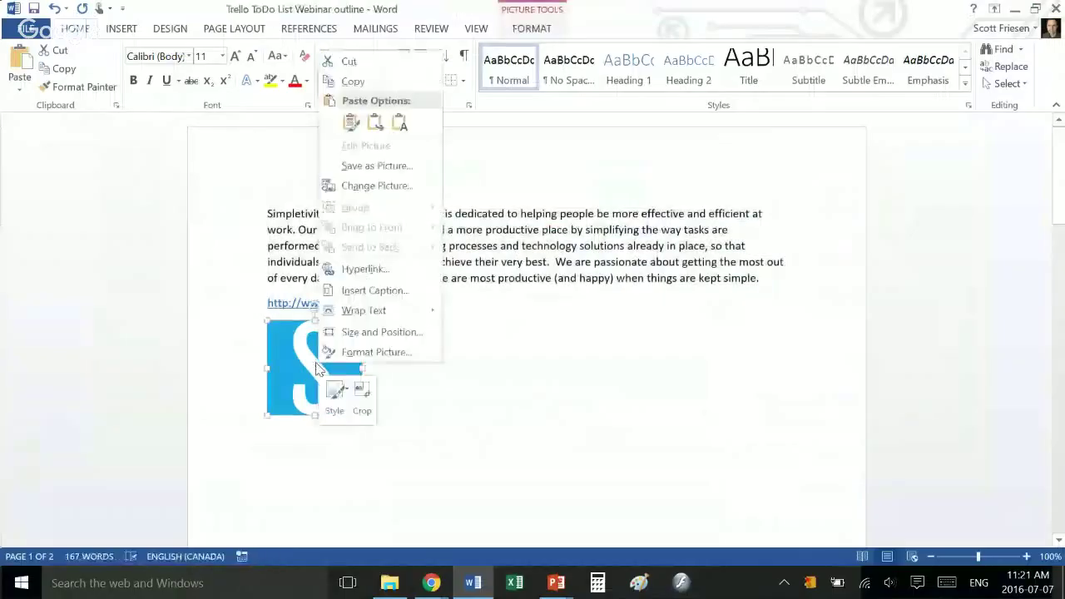
{"action": "left_click", "coordinate": [342, 78]}
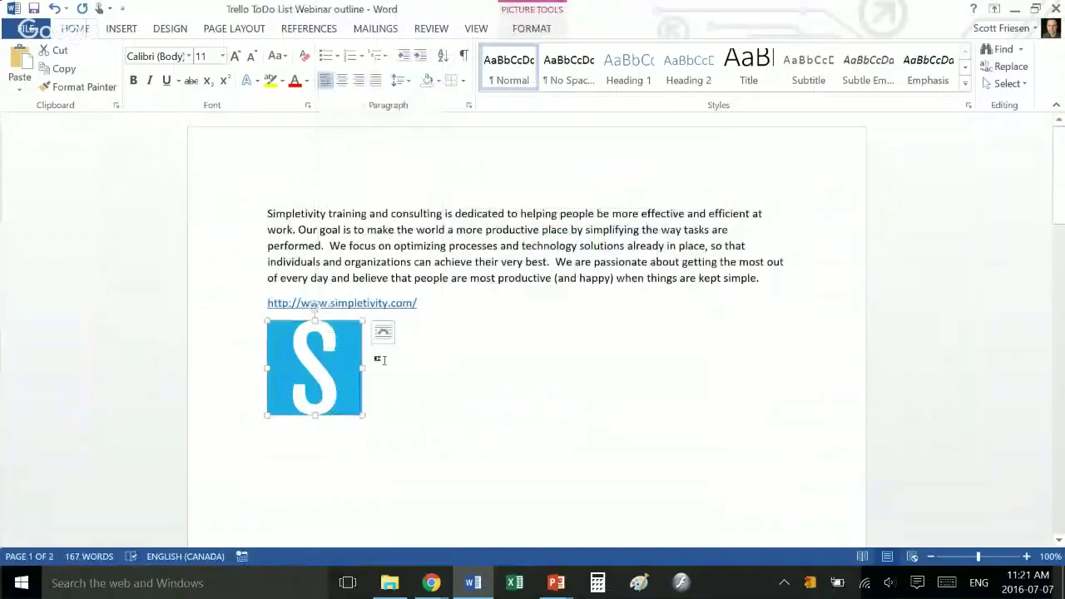
{"action": "key", "text": "alt+Tab"}
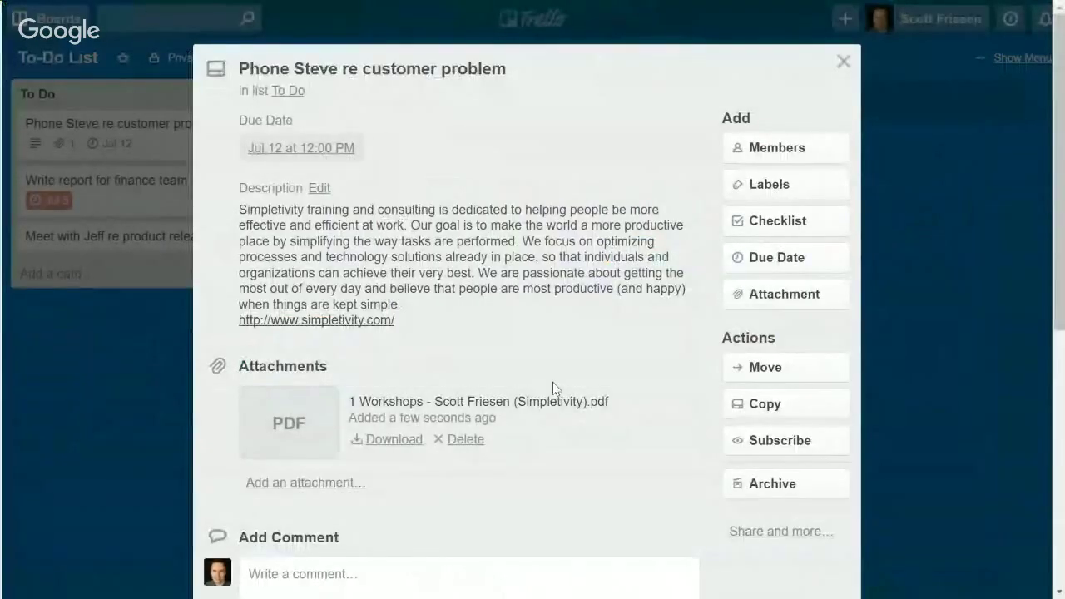
{"action": "key", "text": "ctrl+v"}
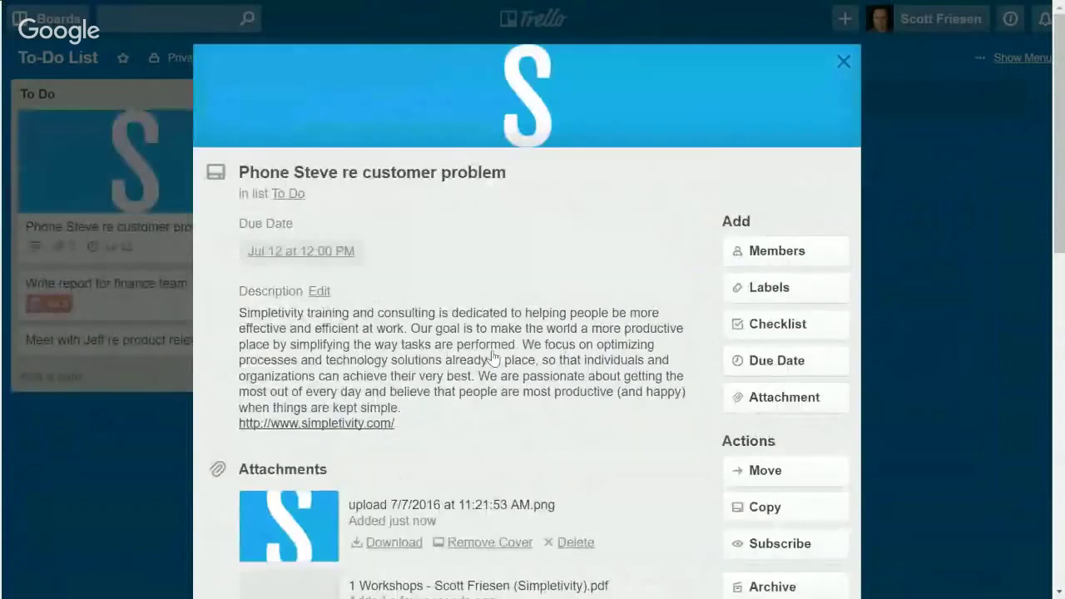
- Remove the S logo image as the customer problem card's cover, keeping it as an attachment
{"action": "scroll", "coordinate": [502, 399], "scroll_direction": "down", "scroll_amount": 1}
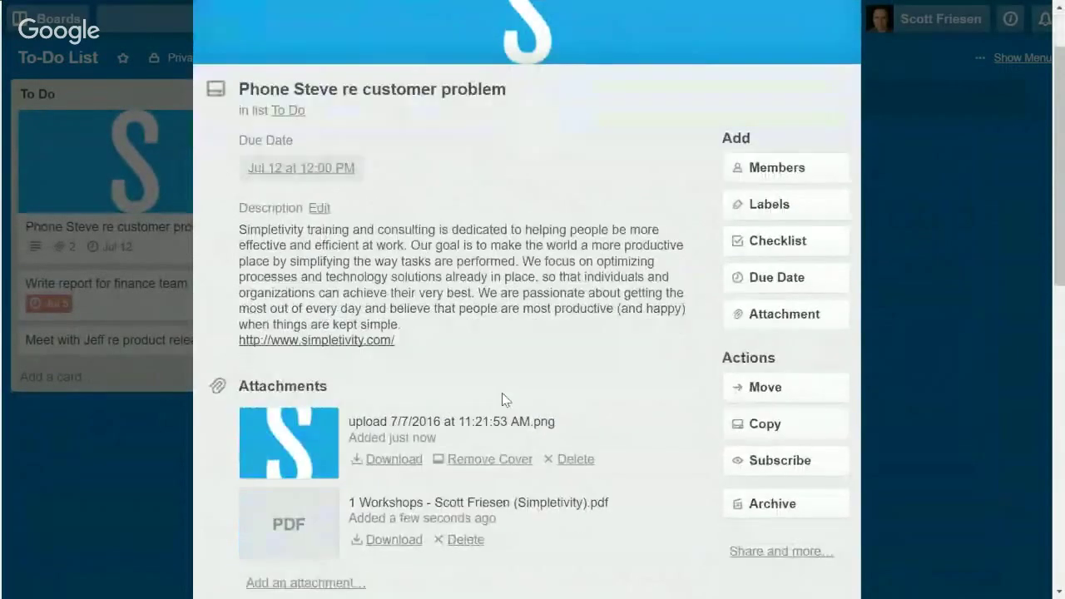
{"action": "left_click", "coordinate": [479, 460]}
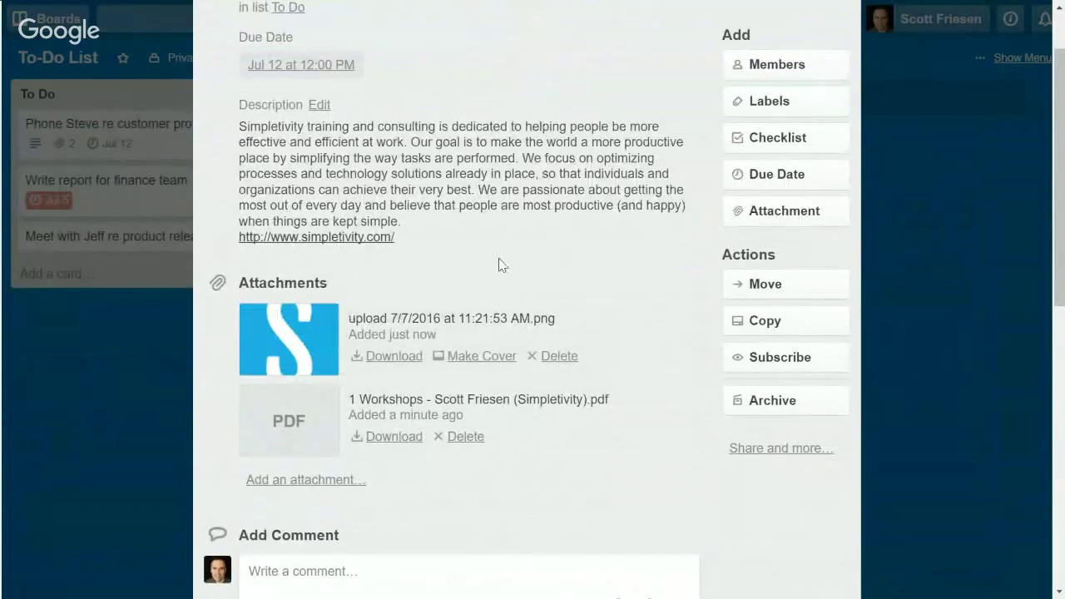
{"action": "scroll", "coordinate": [502, 265], "scroll_direction": "up", "scroll_amount": 2}
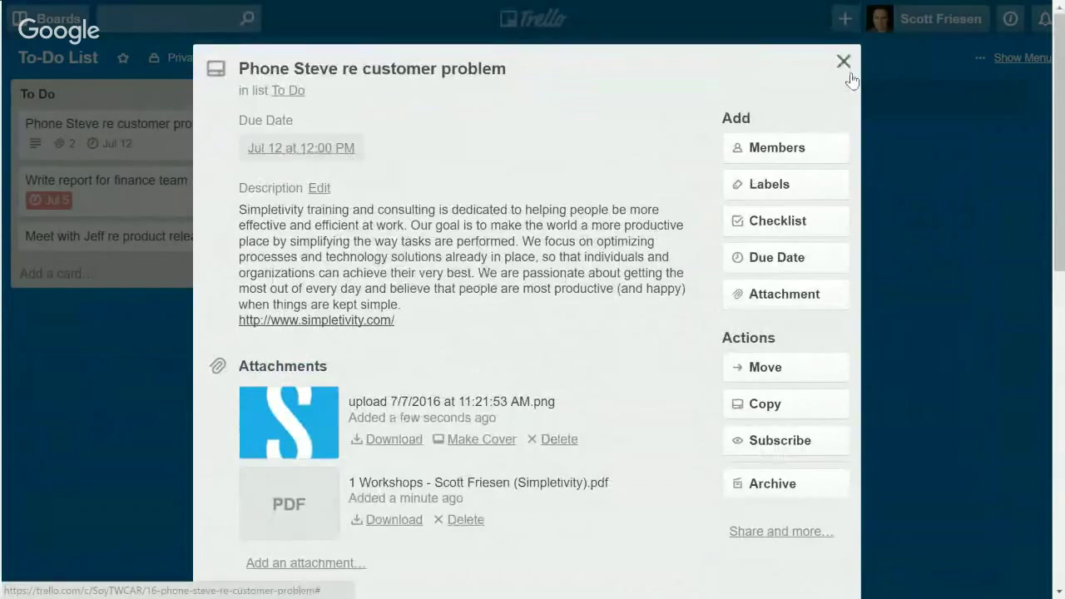
- Close and reopen the customer problem card, review its description and attachments, and return to the board
{"action": "left_click", "coordinate": [844, 64]}
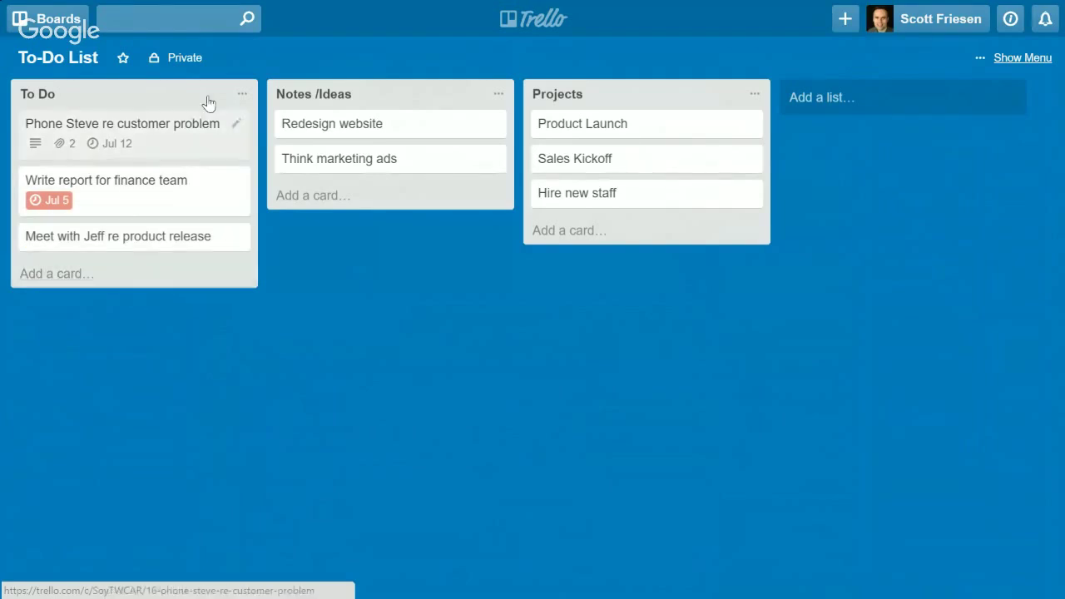
{"action": "left_click", "coordinate": [113, 129]}
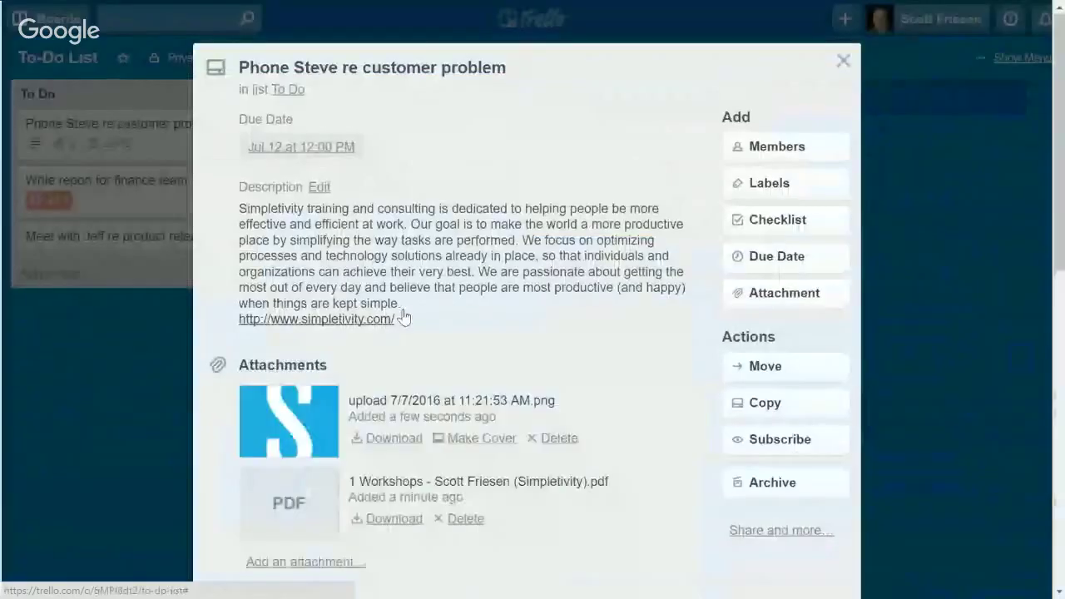
{"action": "scroll", "coordinate": [354, 69], "scroll_direction": "down", "scroll_amount": 2}
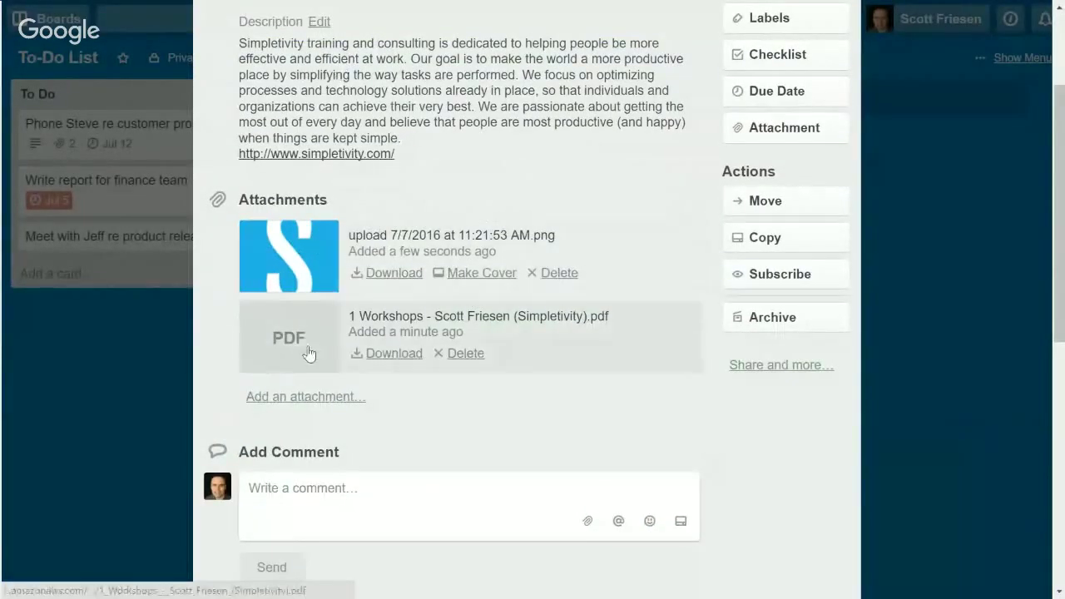
{"action": "scroll", "coordinate": [329, 353], "scroll_direction": "up", "scroll_amount": 1}
{"action": "scroll", "coordinate": [331, 354], "scroll_direction": "up", "scroll_amount": 1}
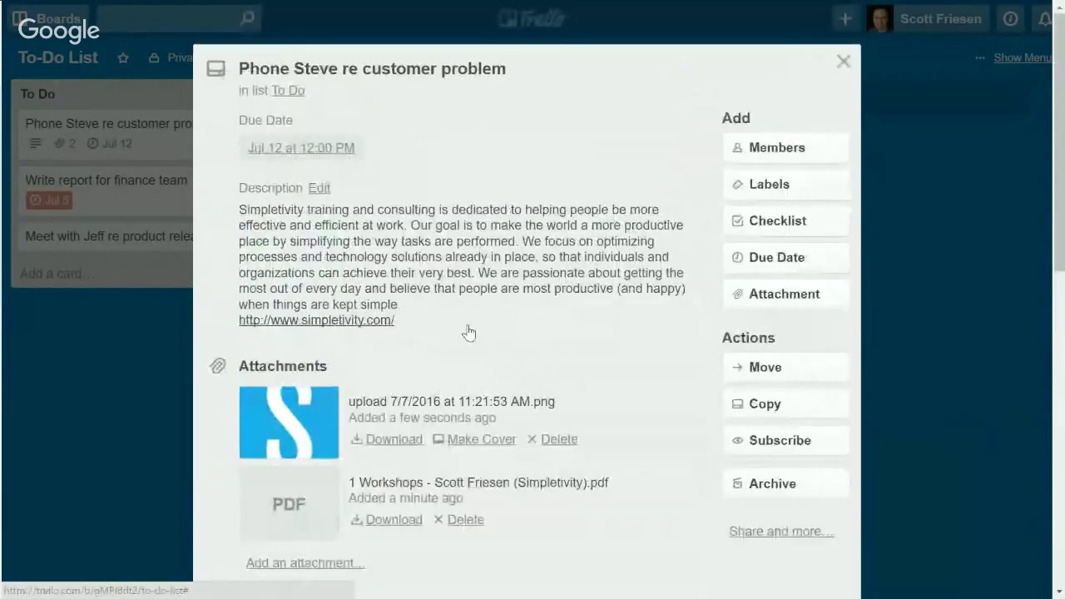
{"action": "left_click", "coordinate": [843, 61]}
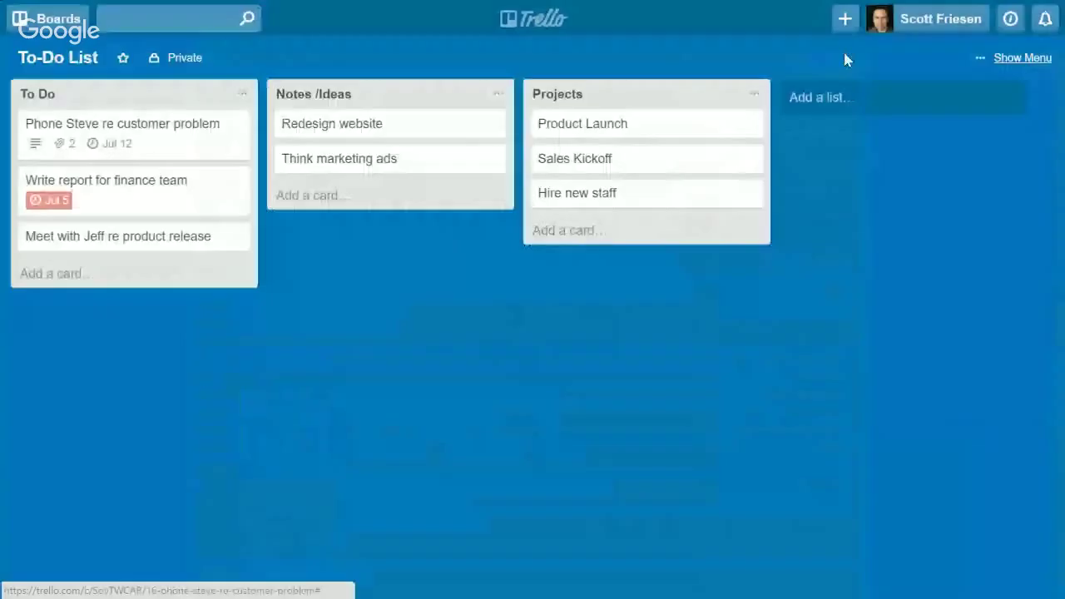
- Open the product release meeting card in To Do and add a checklist with the title Checklist
{"action": "left_click", "coordinate": [137, 239]}
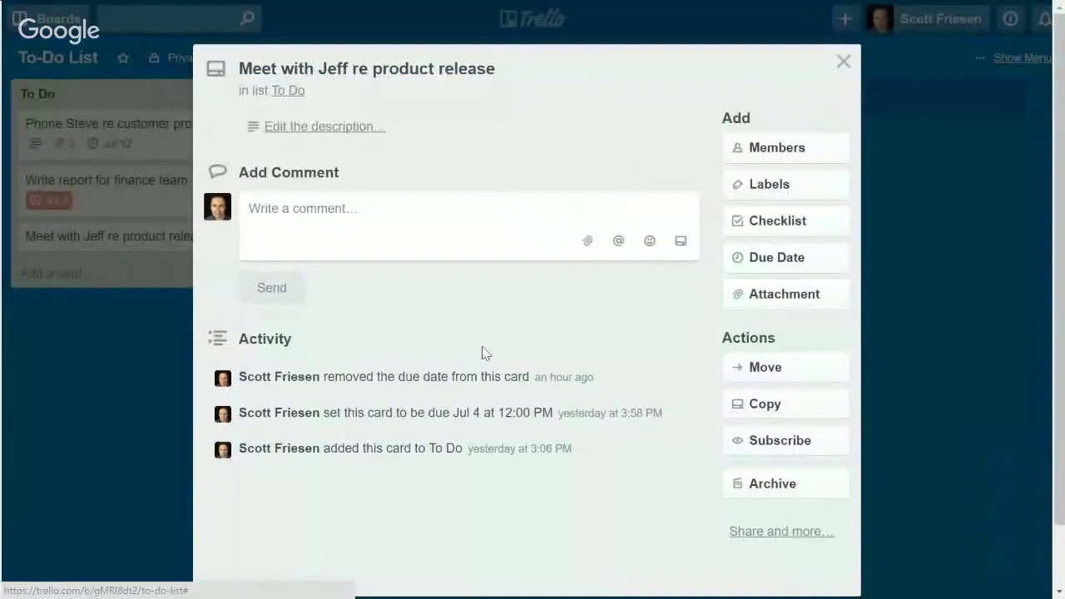
{"action": "left_click", "coordinate": [743, 265]}
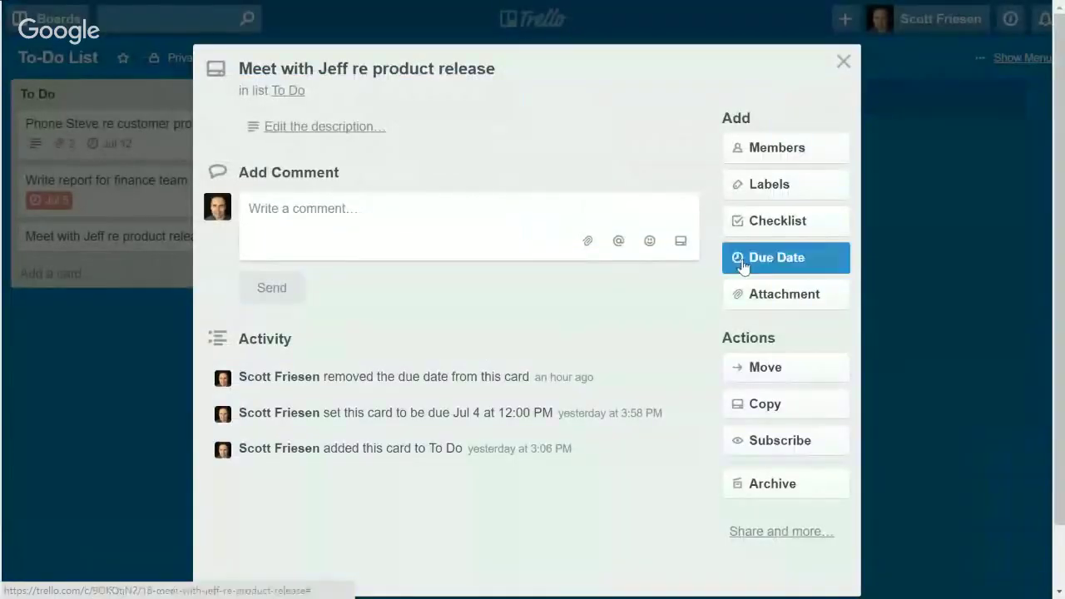
{"action": "left_click", "coordinate": [776, 223]}
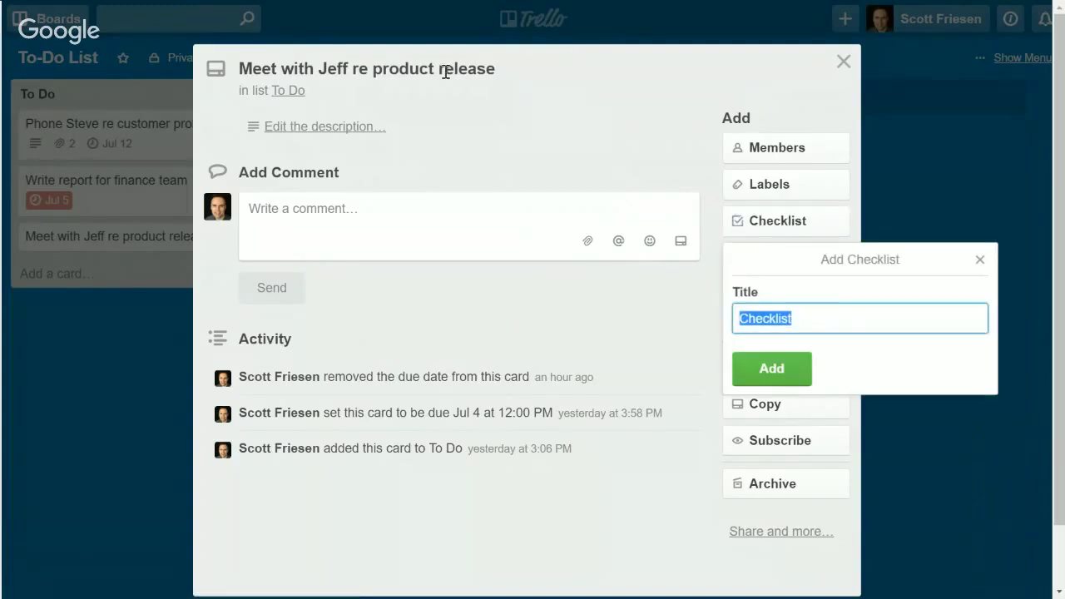
{"action": "left_click", "coordinate": [778, 372]}
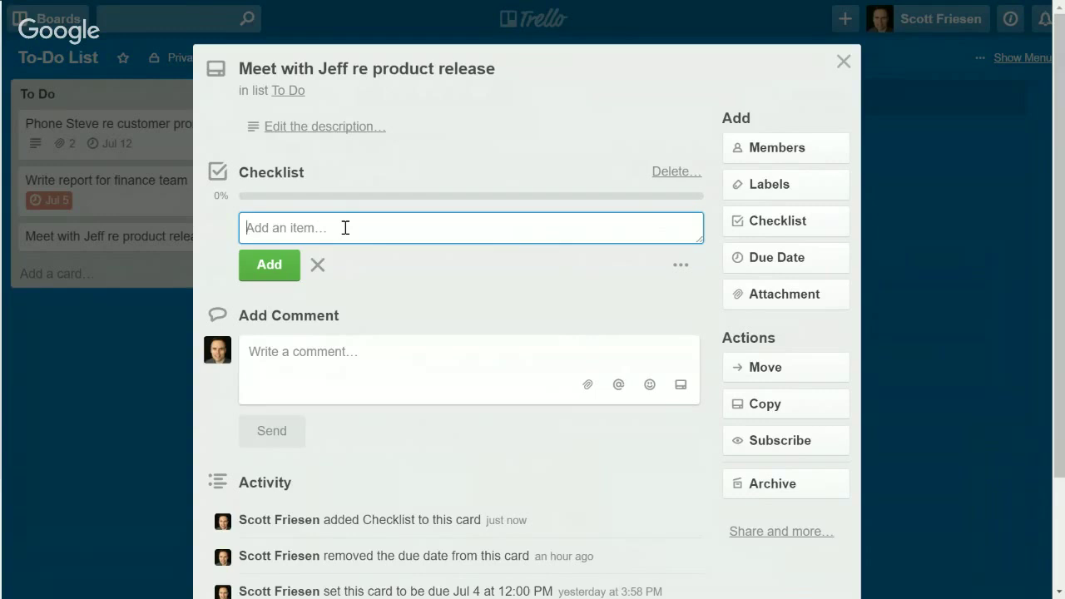
- Add the items "Review last email", "Ask about the current status" and "Confirm next meeting" to the checklist
{"action": "type", "text": "Review last email"}
{"action": "key", "text": "Return"}
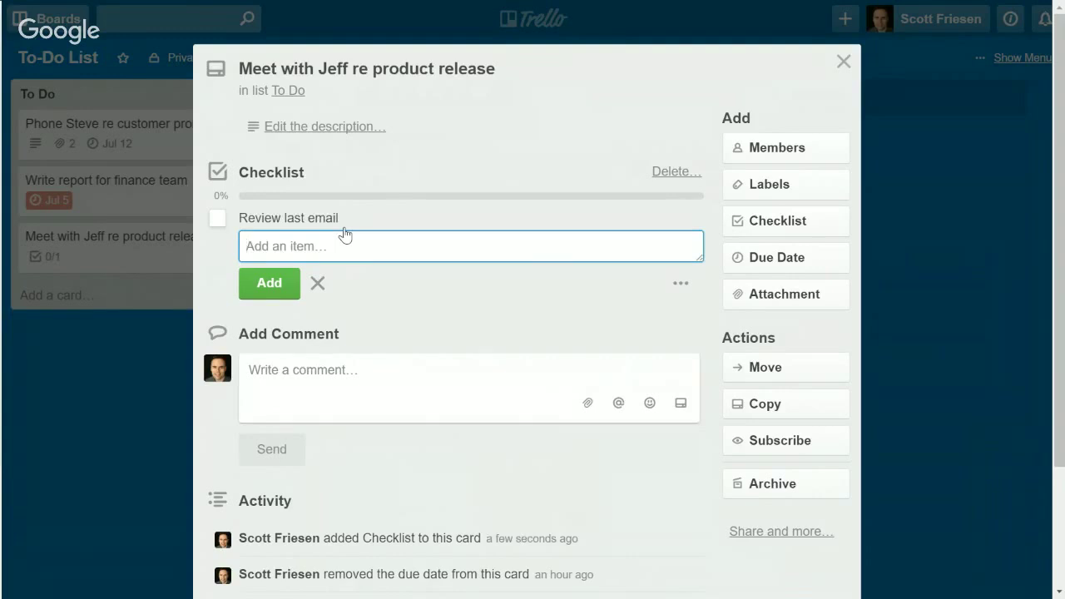
{"action": "type", "text": "As"}
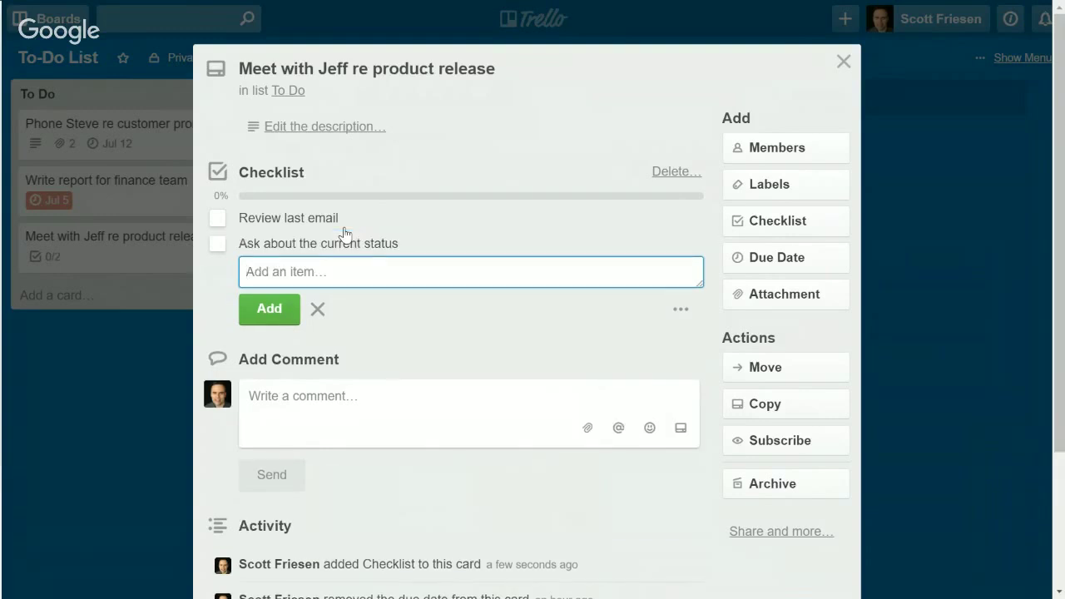
{"action": "type", "text": "Confirm next meeting"}
{"action": "key", "text": "Return"}
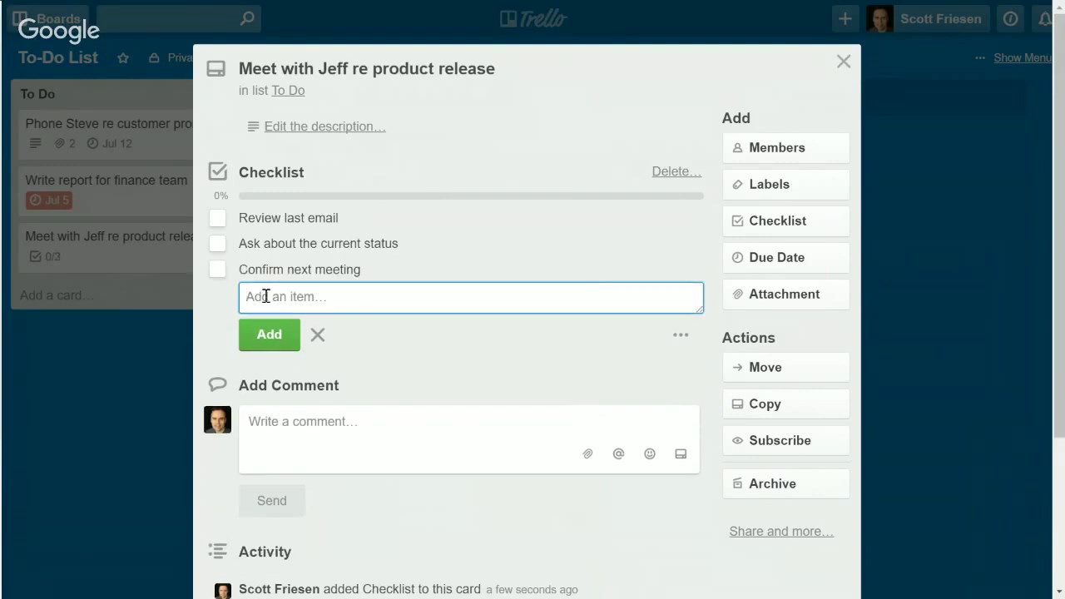
- View the editing options of the "Ask about the current status" item, leave editing and close the card
{"action": "left_click", "coordinate": [671, 243]}
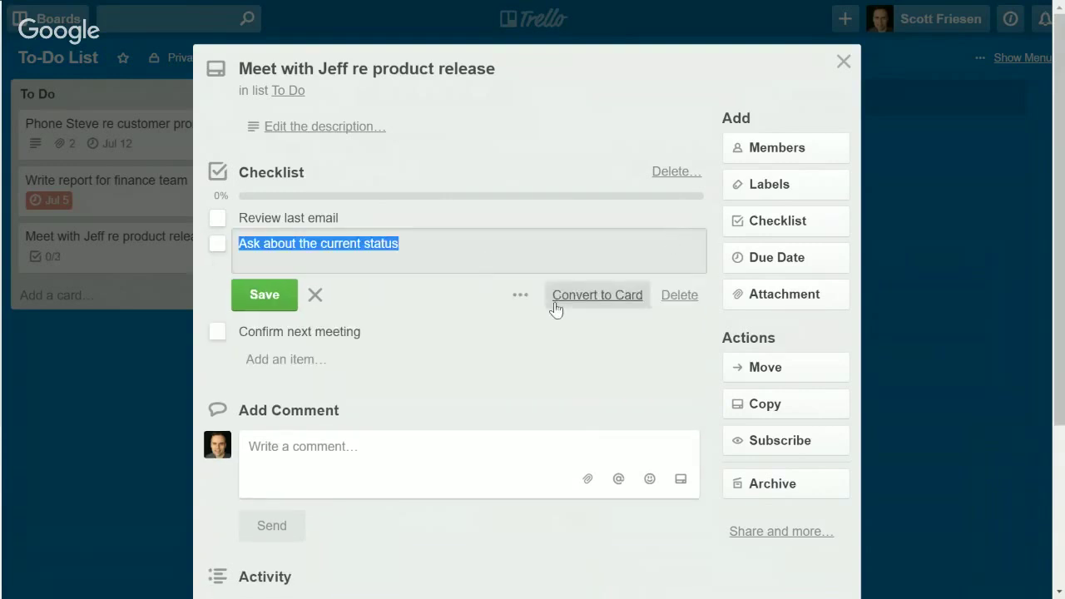
{"action": "left_click", "coordinate": [516, 379]}
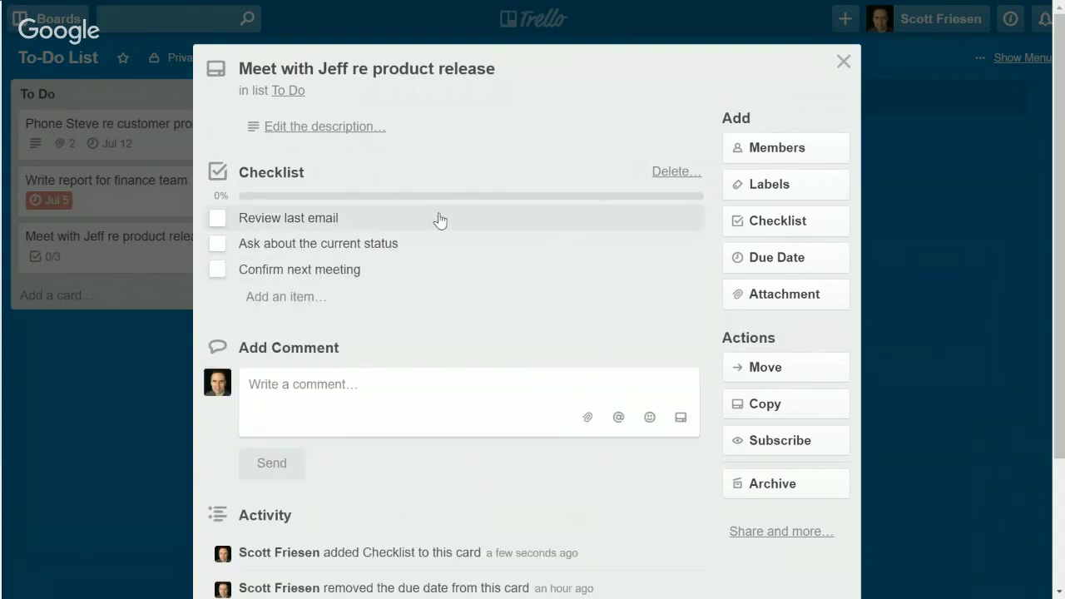
{"action": "left_click", "coordinate": [843, 62]}
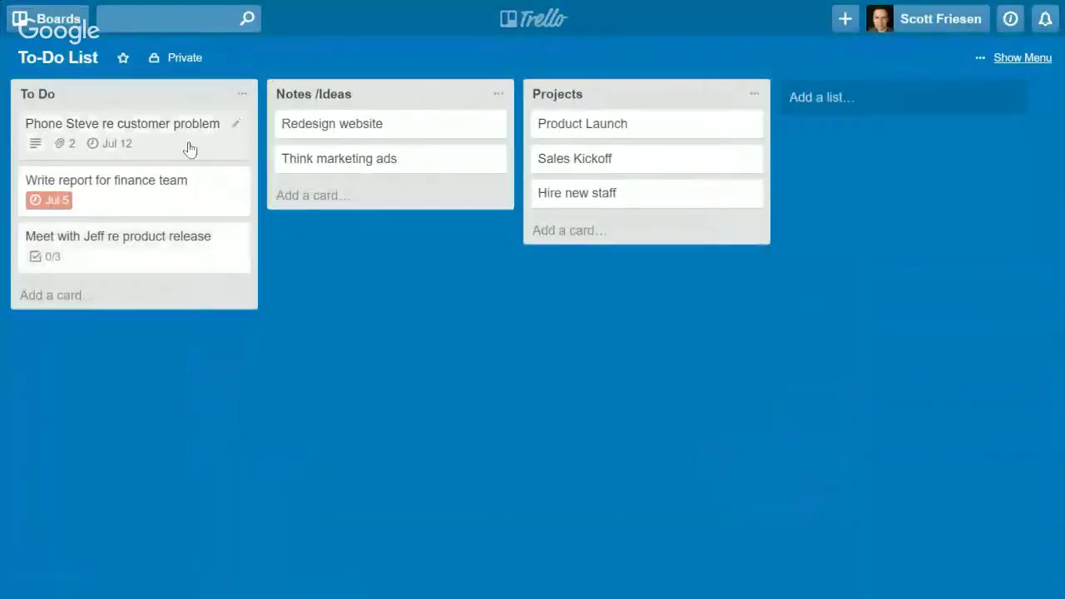
- Reopen the product release meeting card, mark all three checklist items as complete and close the card
{"action": "left_click", "coordinate": [119, 241]}
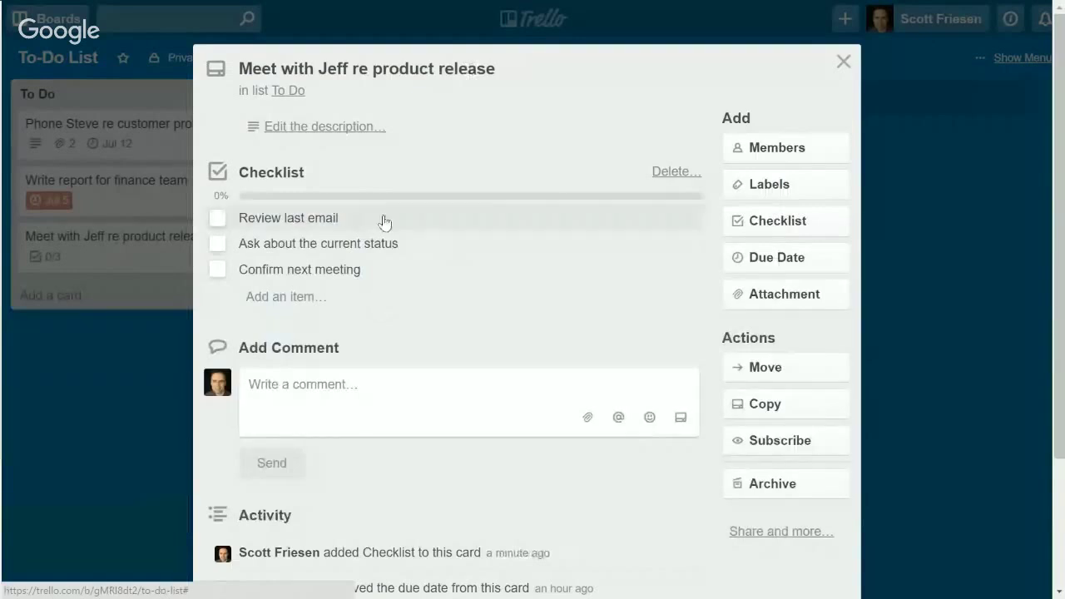
{"action": "left_click", "coordinate": [217, 219]}
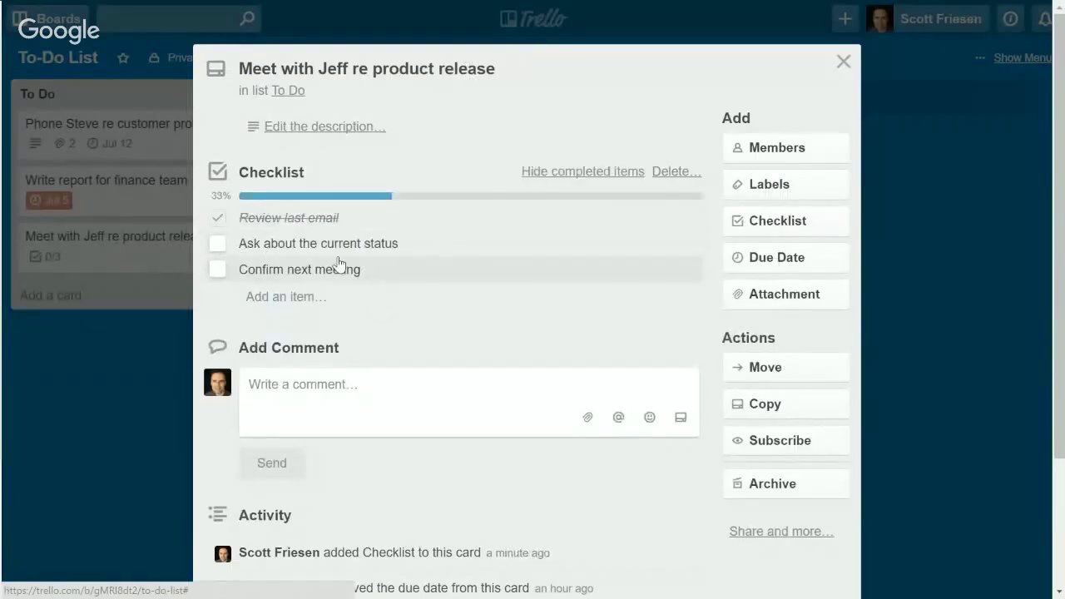
{"action": "left_click", "coordinate": [218, 245]}
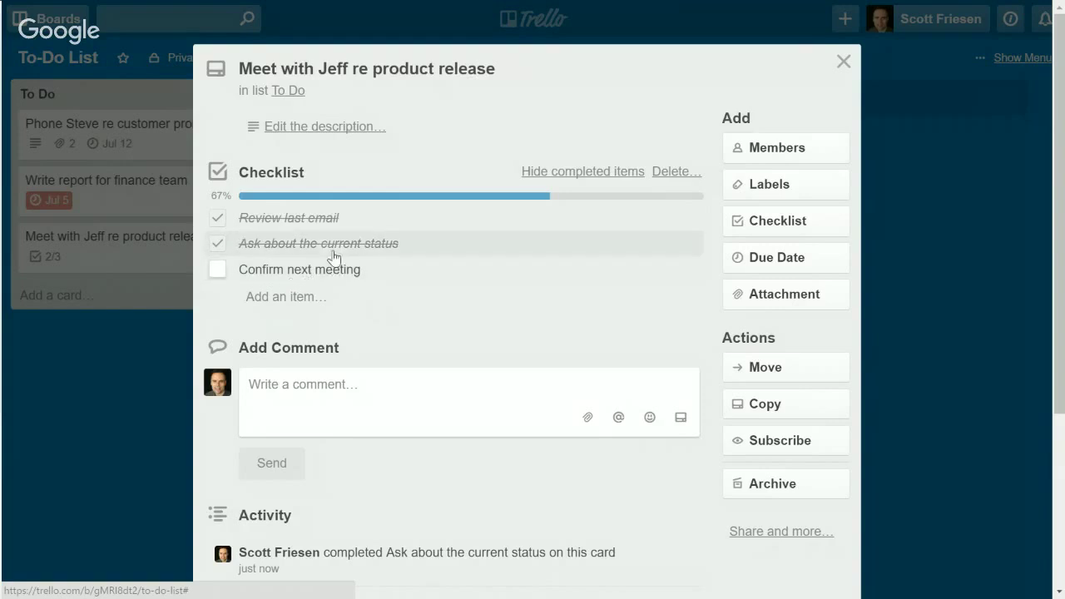
{"action": "left_click", "coordinate": [217, 270]}
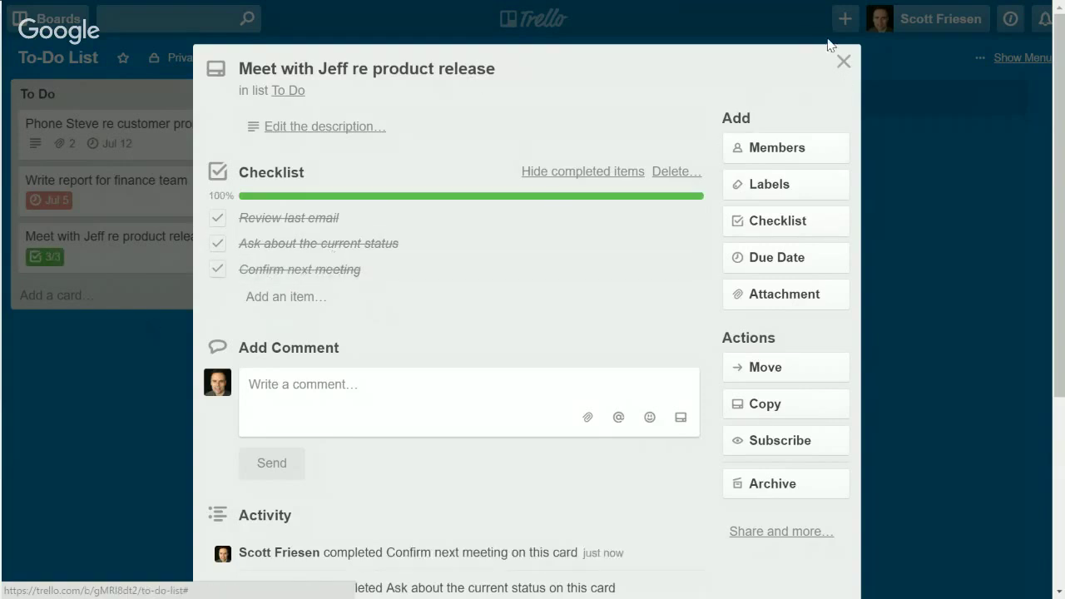
{"action": "left_click", "coordinate": [843, 63]}
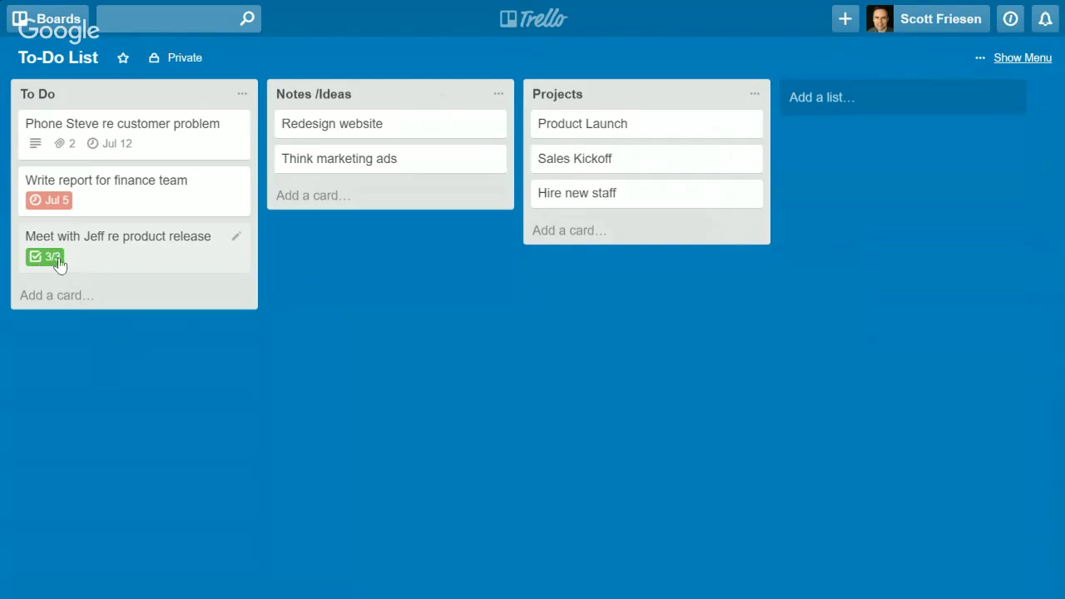
- Mark "Confirm next meeting" as incomplete again in the product release meeting card and close the card
{"action": "left_click", "coordinate": [100, 238]}
{"action": "left_click", "coordinate": [218, 269]}
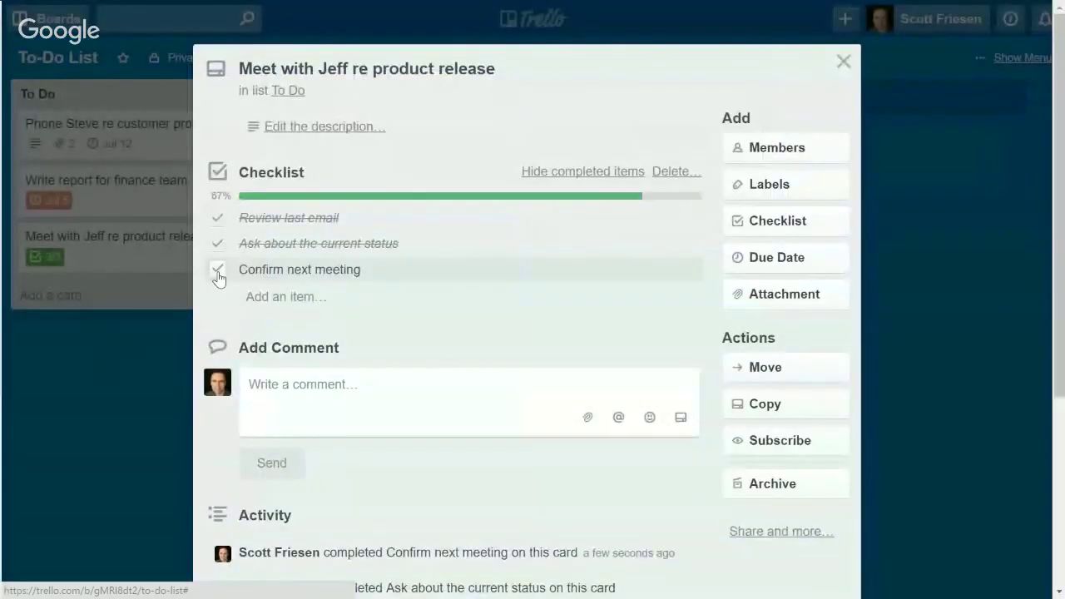
{"action": "left_click", "coordinate": [844, 62]}
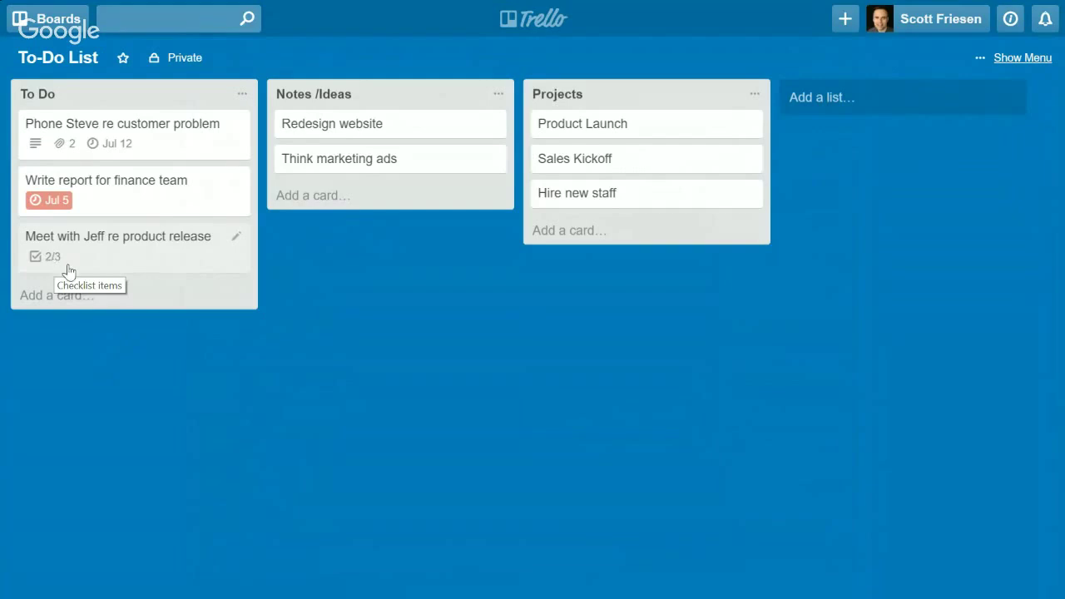
- Give the product release meeting card a red label and move it to the top of the To Do list
{"action": "left_click", "coordinate": [236, 241]}
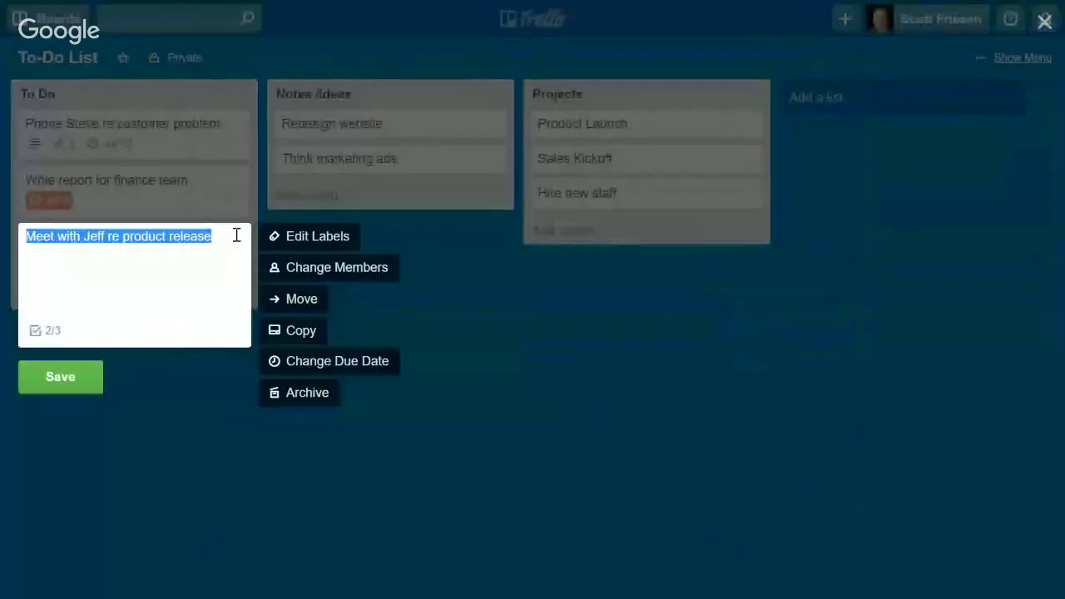
{"action": "left_click", "coordinate": [304, 238]}
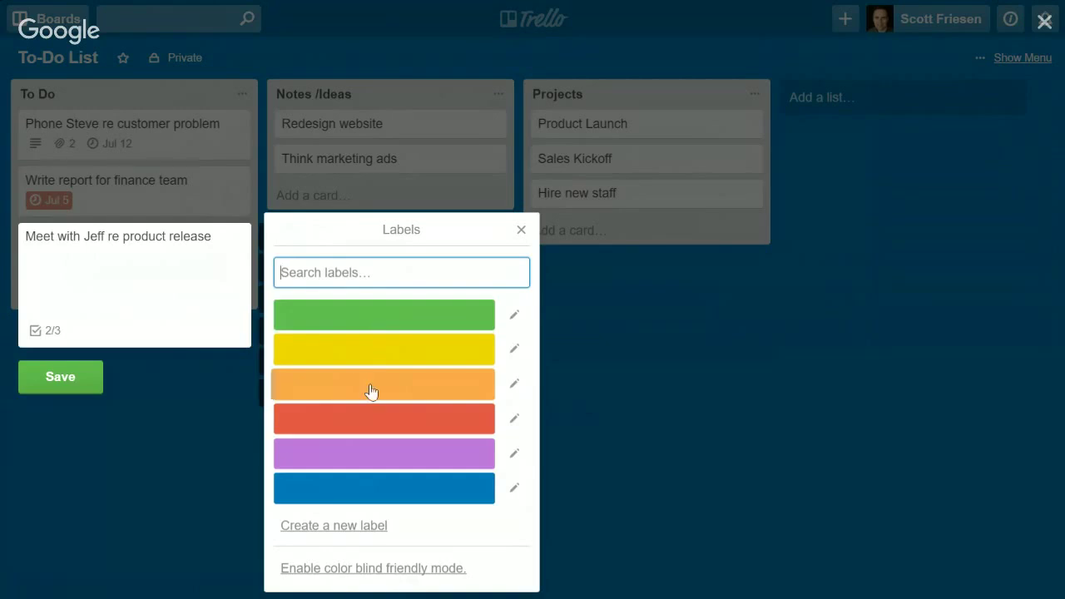
{"action": "left_click", "coordinate": [339, 420]}
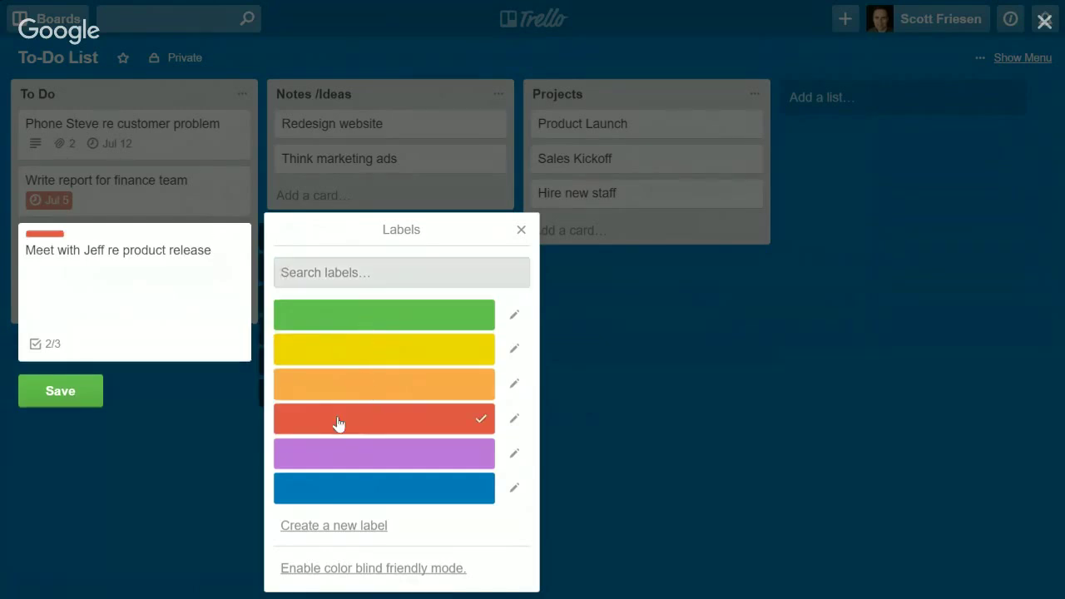
{"action": "left_click", "coordinate": [60, 397]}
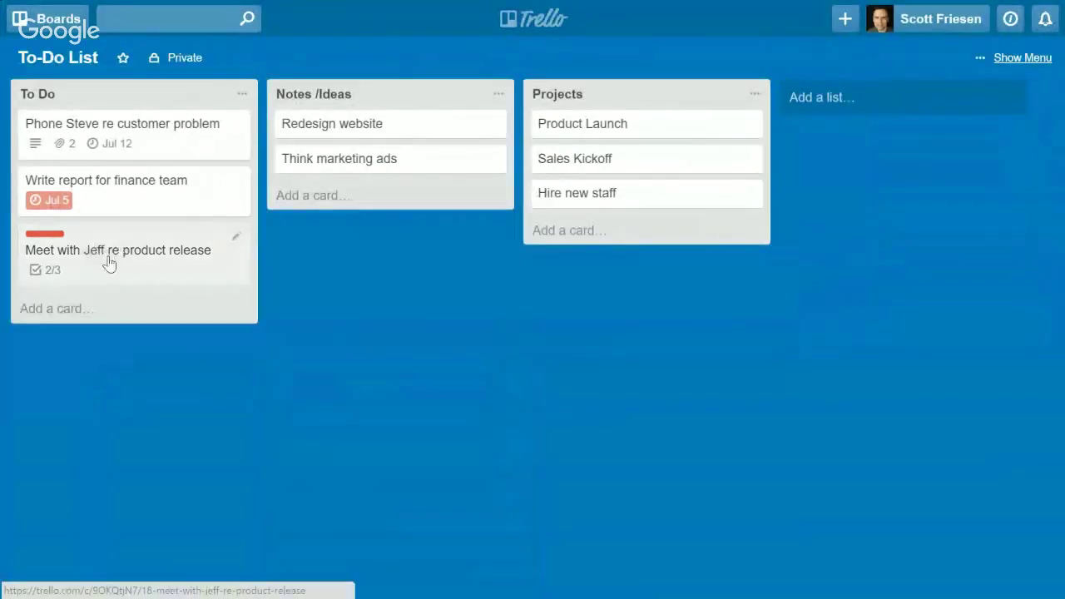
{"action": "left_click_drag", "start_coordinate": [107, 261], "coordinate": [118, 148]}
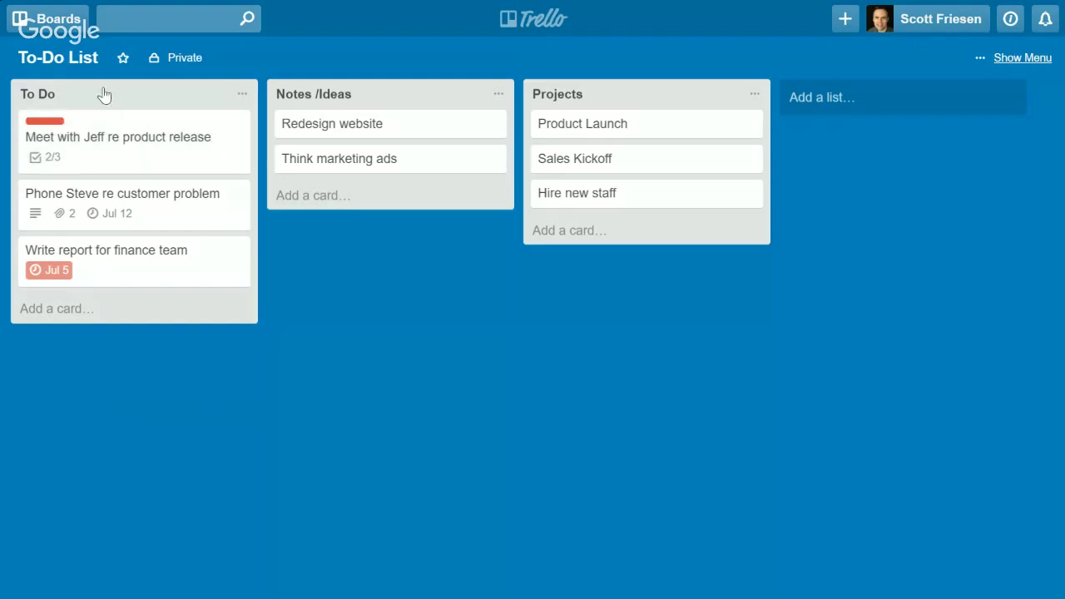
- Reorder the lists as Notes /Ideas, Projects, To Do, and place the customer problem card first in To Do
{"action": "left_click_drag", "start_coordinate": [121, 100], "coordinate": [357, 97]}
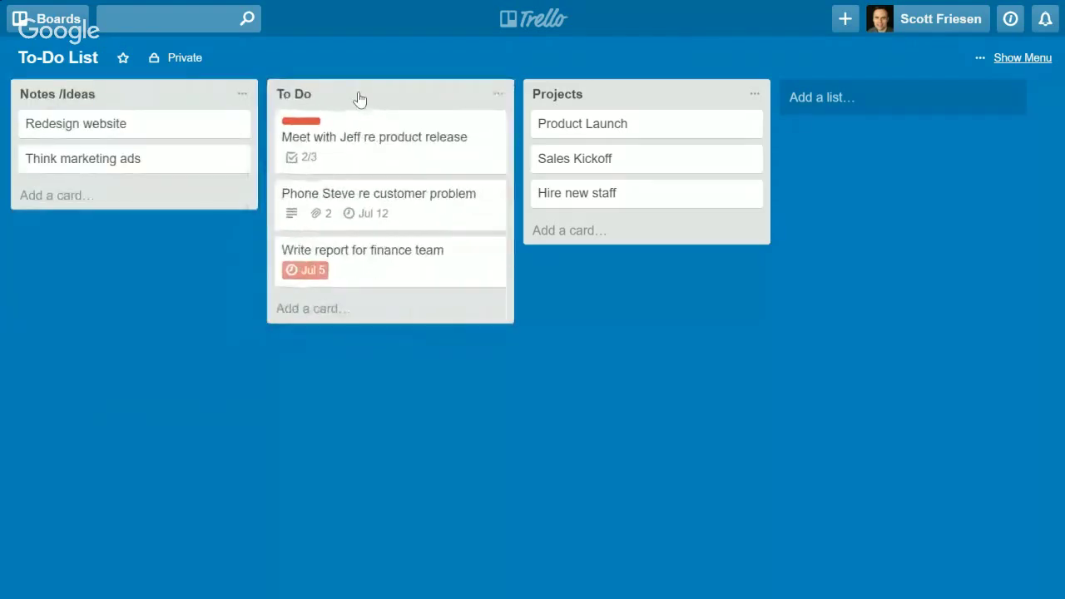
{"action": "left_click_drag", "start_coordinate": [594, 98], "coordinate": [345, 105]}
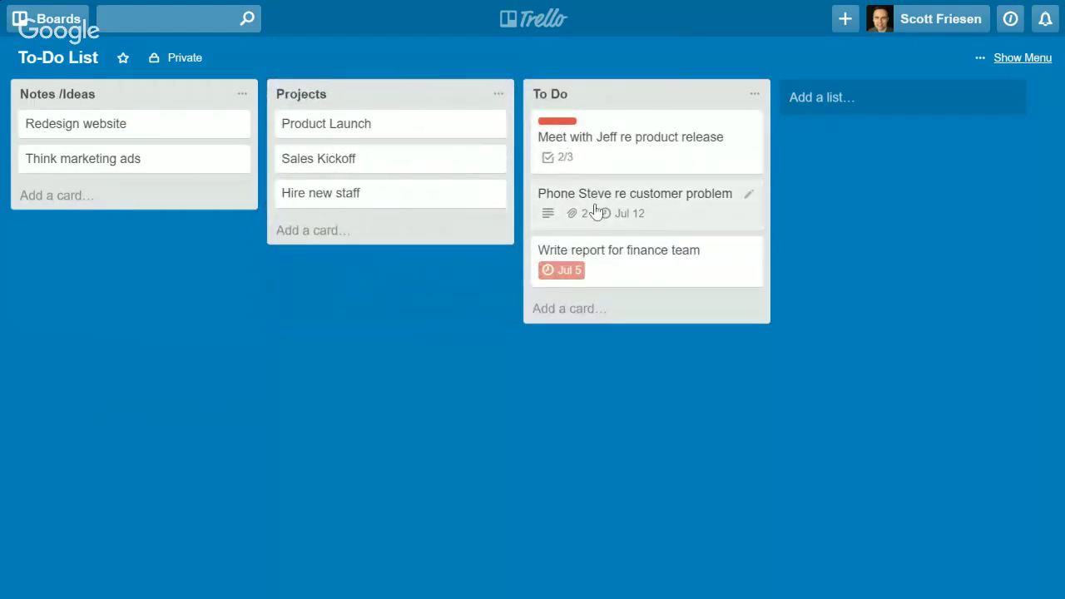
{"action": "left_click_drag", "start_coordinate": [594, 209], "coordinate": [597, 143]}
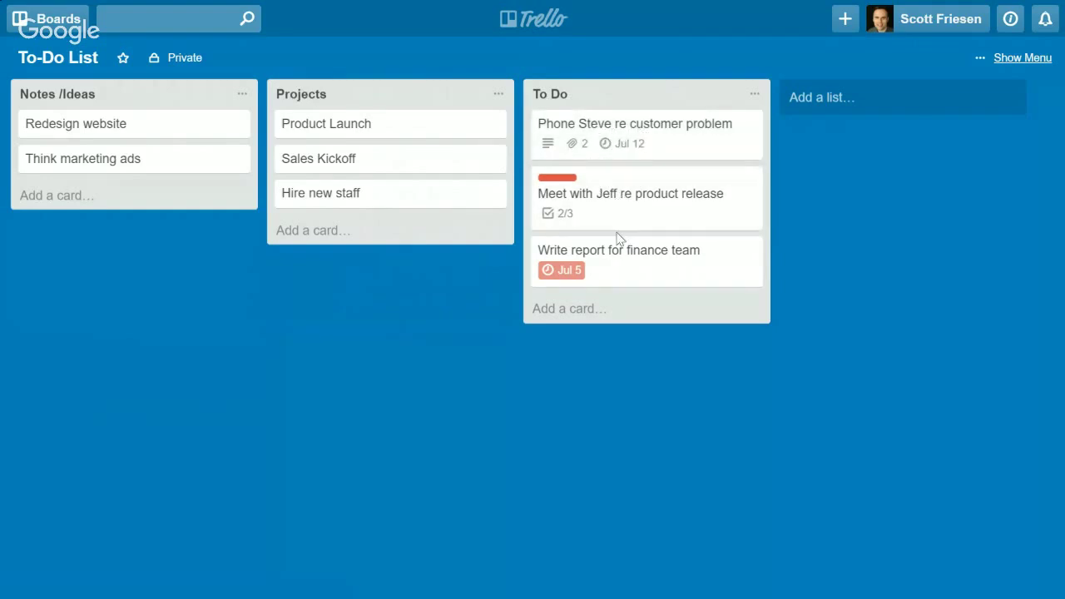
- Move the finance team report card to the end of Notes /Ideas and back to the end of To Do
{"action": "left_click_drag", "start_coordinate": [630, 258], "coordinate": [136, 205]}
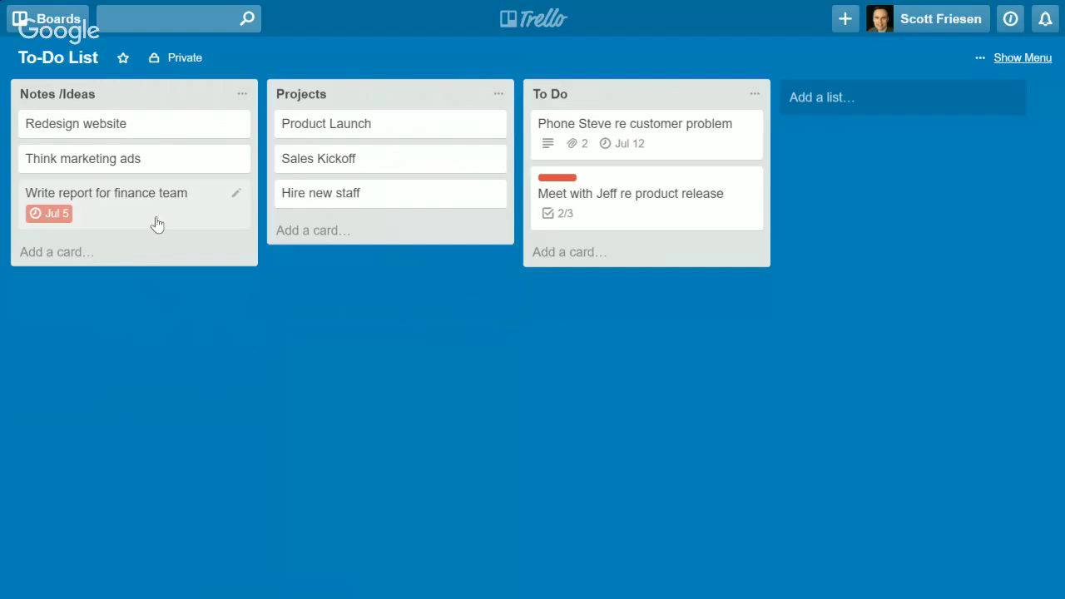
{"action": "left_click_drag", "start_coordinate": [158, 223], "coordinate": [647, 270]}
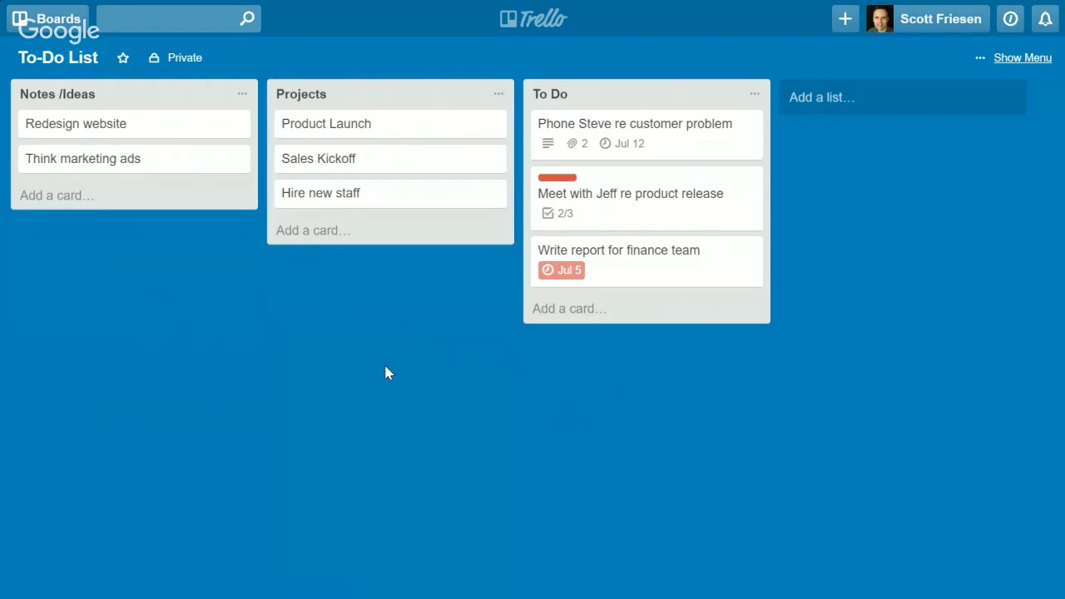
- In the board's email-to-board settings, choose Notes /Ideas as the list where emailed cards appear
{"action": "left_click", "coordinate": [1021, 58]}
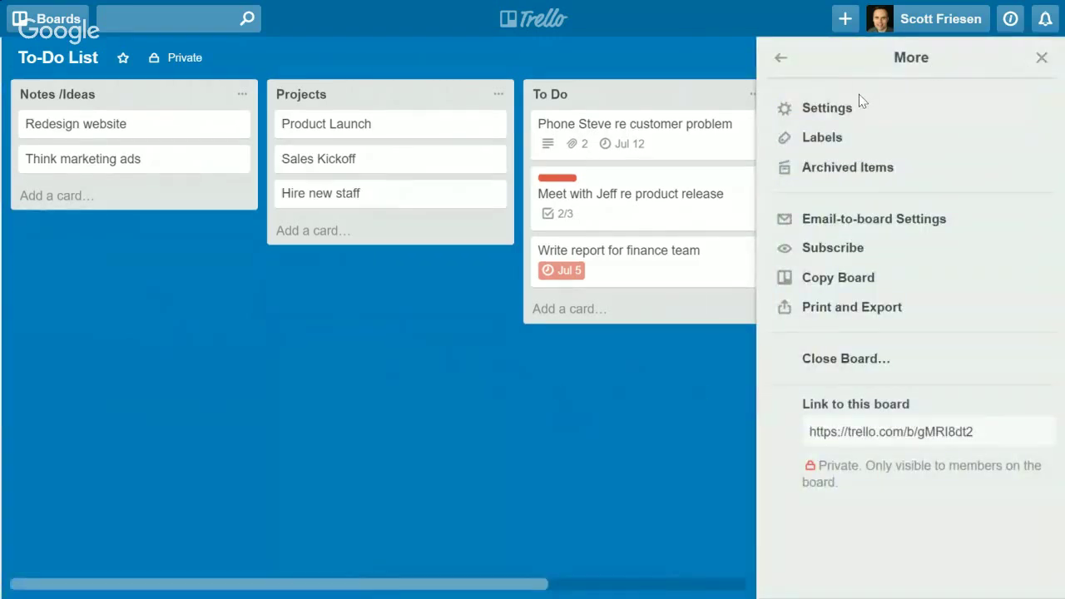
{"action": "left_click", "coordinate": [782, 64]}
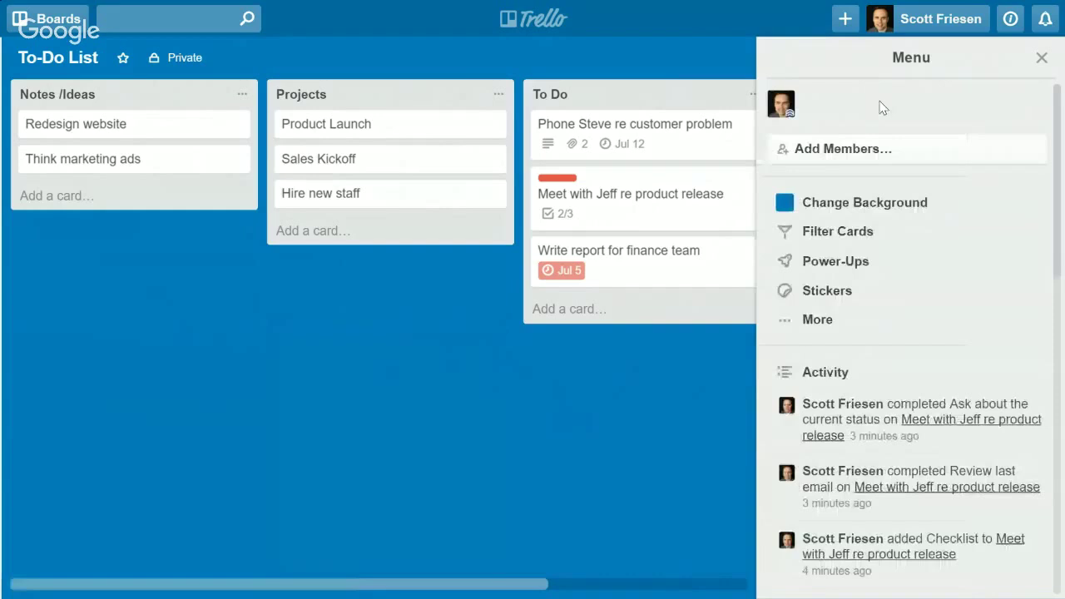
{"action": "left_click", "coordinate": [819, 322]}
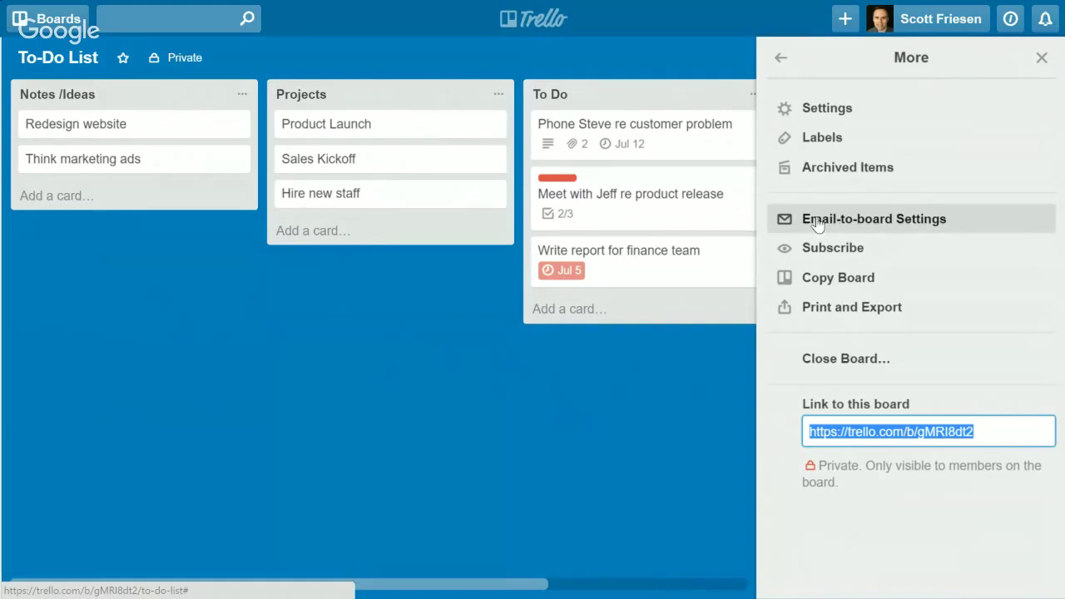
{"action": "left_click", "coordinate": [882, 221]}
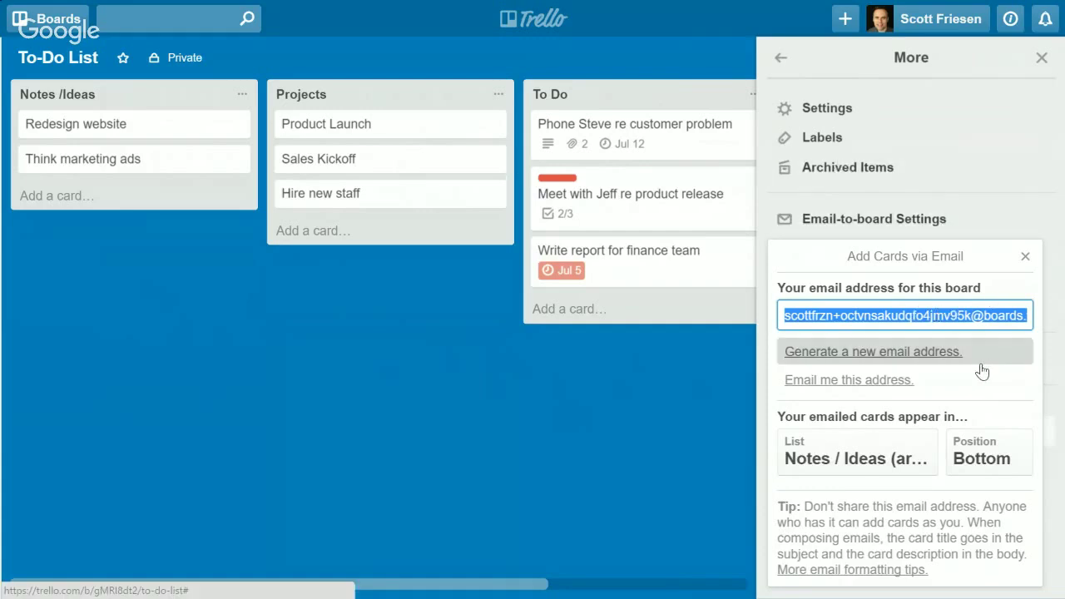
{"action": "left_click", "coordinate": [844, 463]}
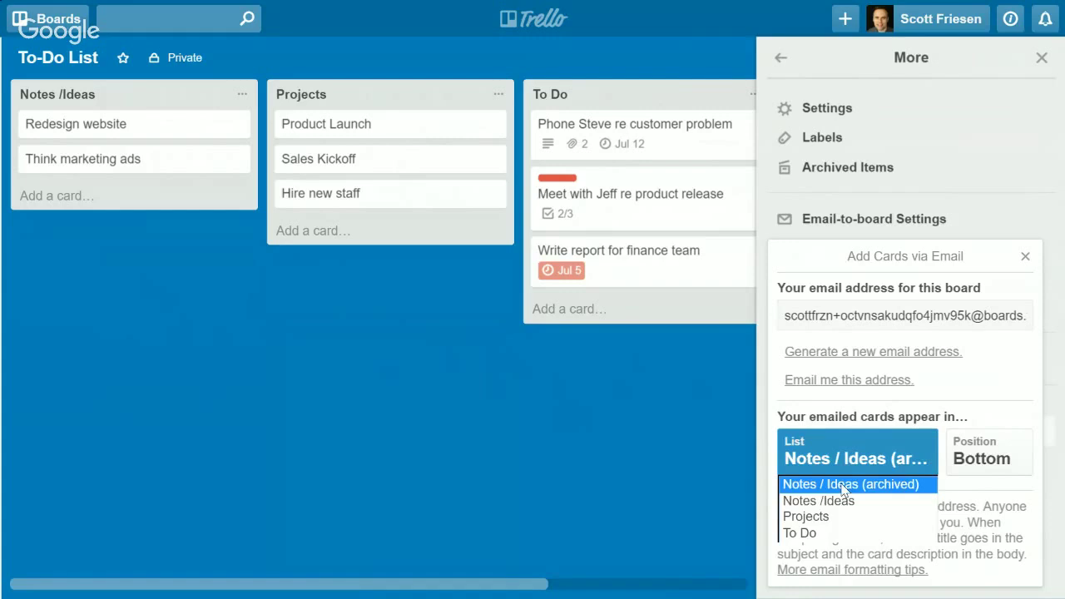
{"action": "left_click", "coordinate": [832, 500]}
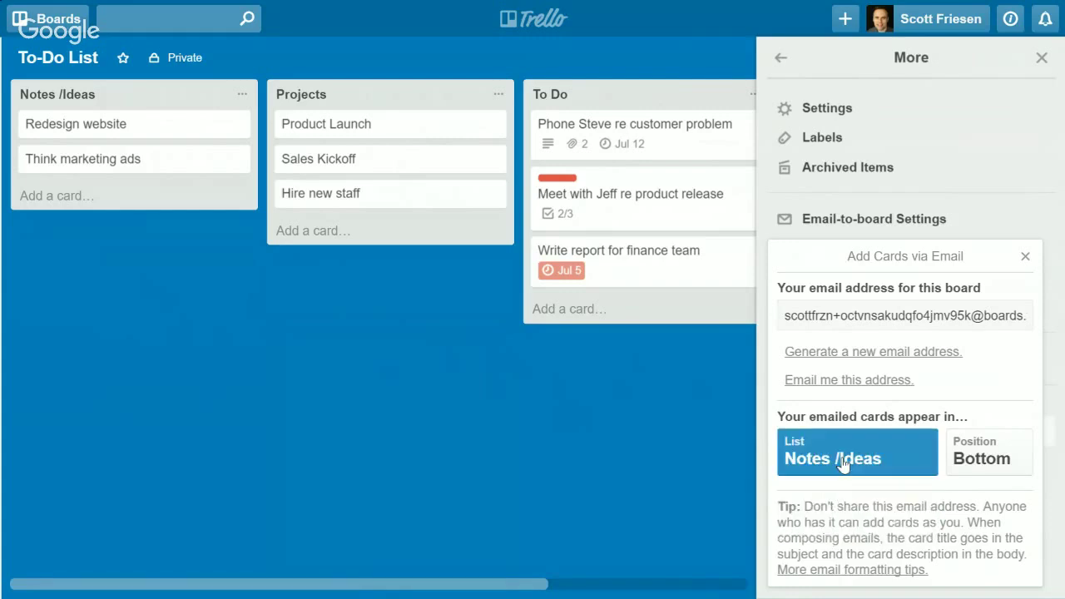
{"action": "left_click", "coordinate": [841, 463]}
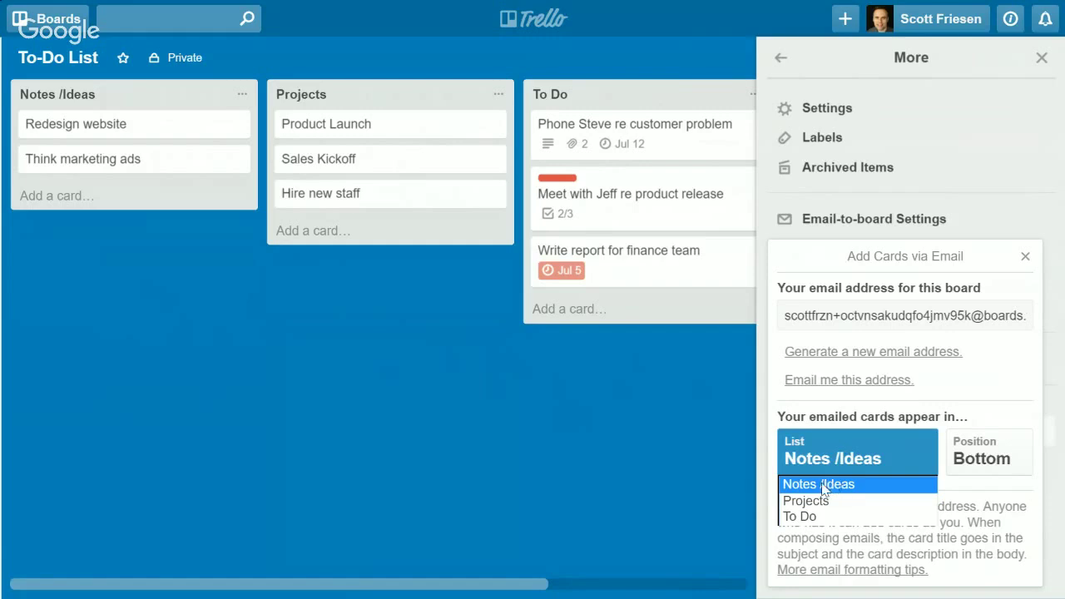
{"action": "left_click", "coordinate": [820, 485]}
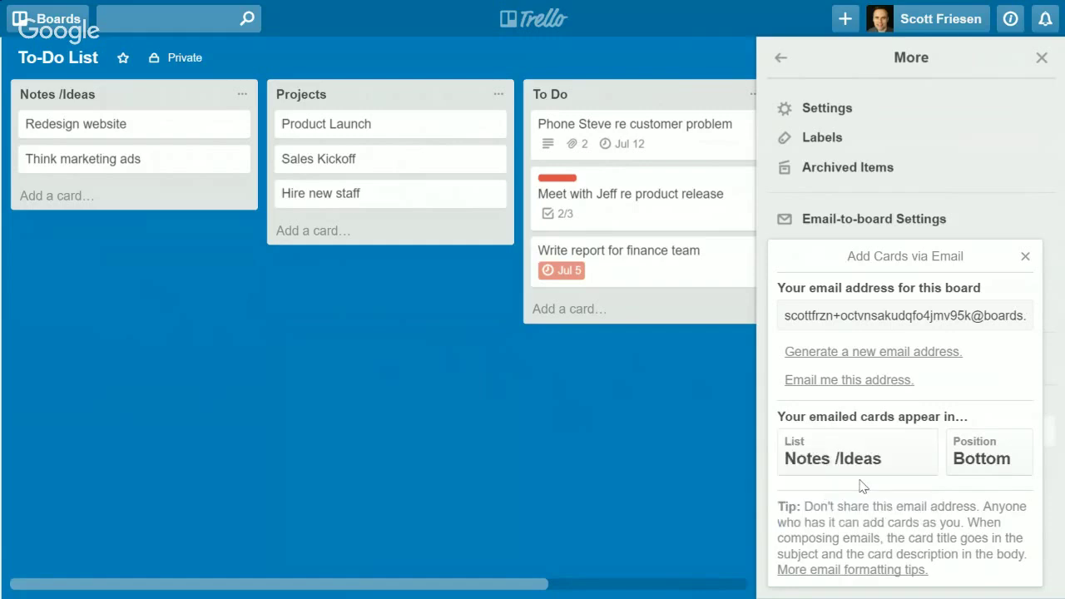
- Choose Bottom as the position for emailed cards and close the board menu
{"action": "left_click", "coordinate": [983, 466]}
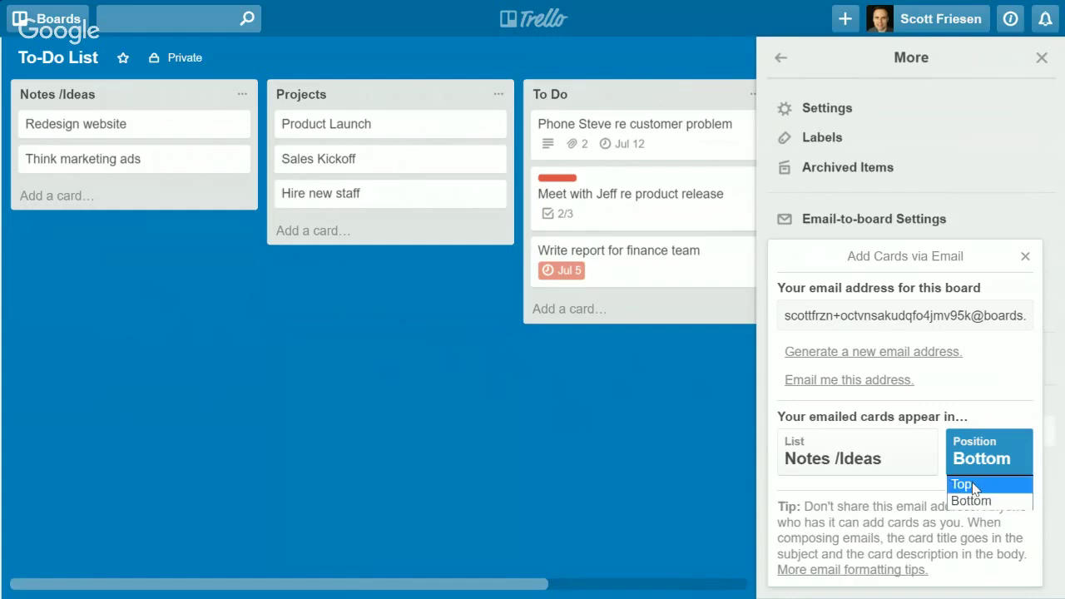
{"action": "left_click", "coordinate": [965, 501]}
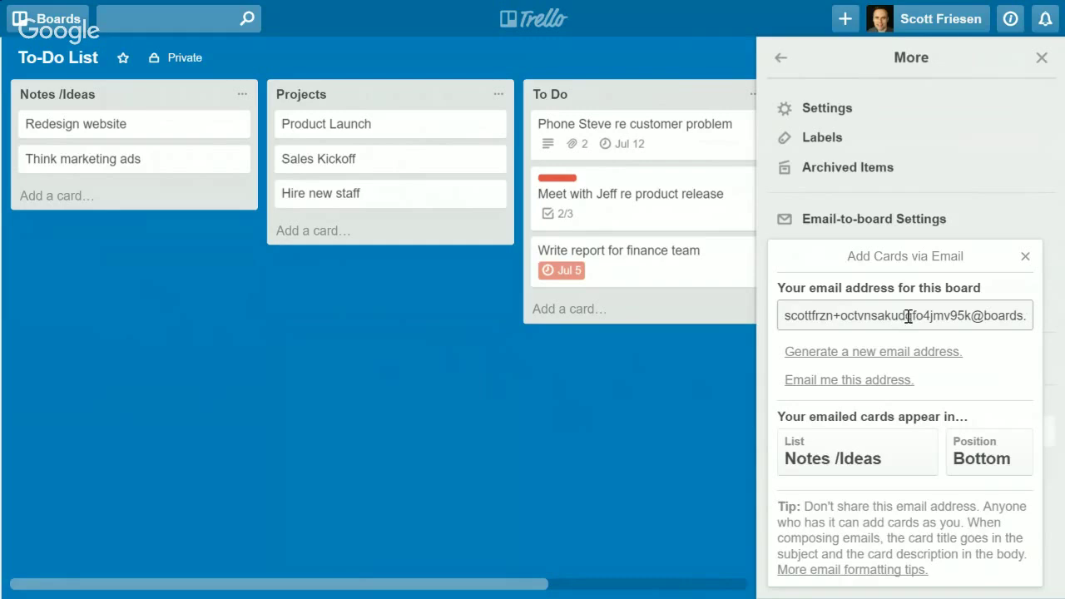
{"action": "left_click", "coordinate": [1032, 64]}
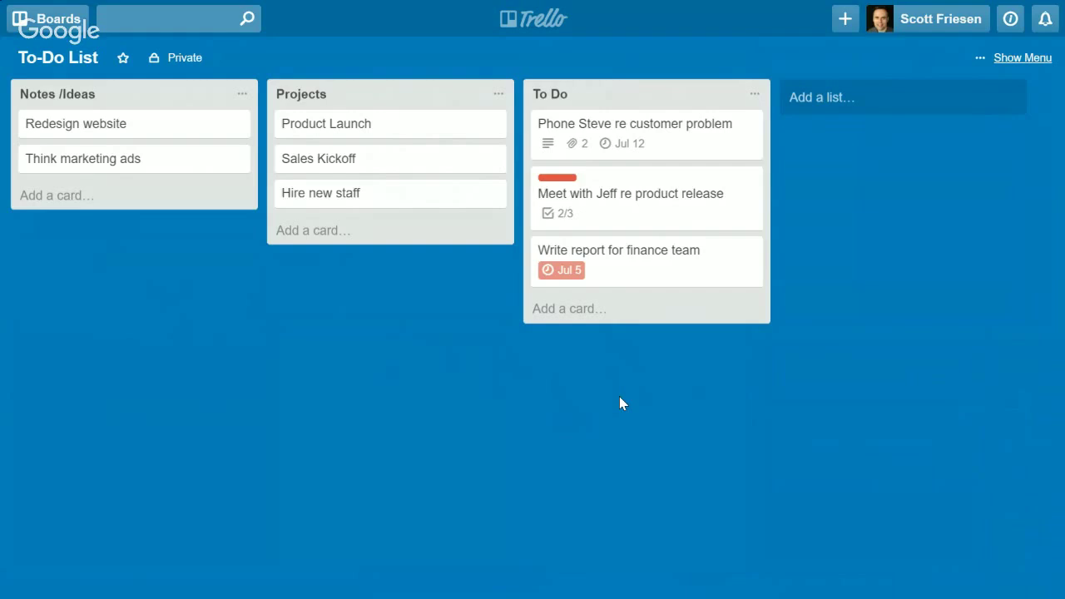
- Switch to the running PowerPoint slide show and advance to the Questions slide
{"action": "key", "text": "alt+Tab"}
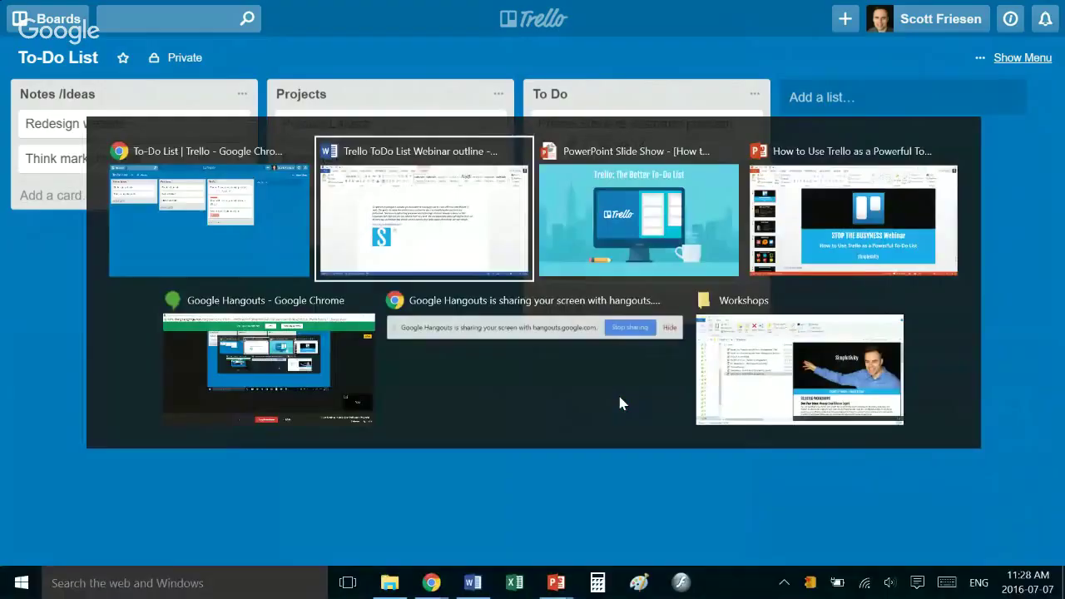
{"action": "key", "text": "alt+Tab"}
{"action": "key", "text": "Right"}
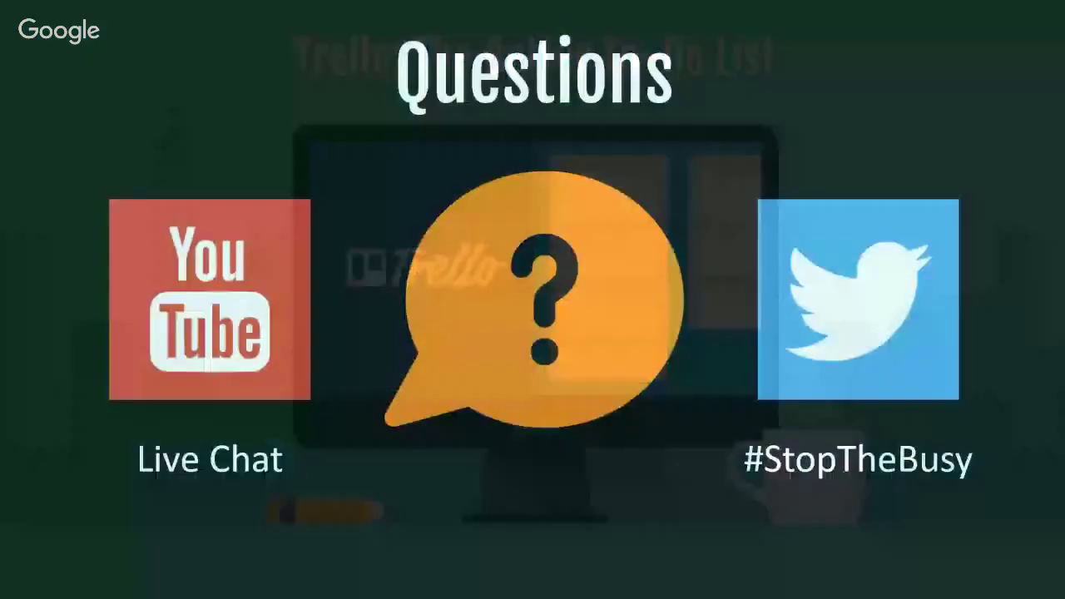